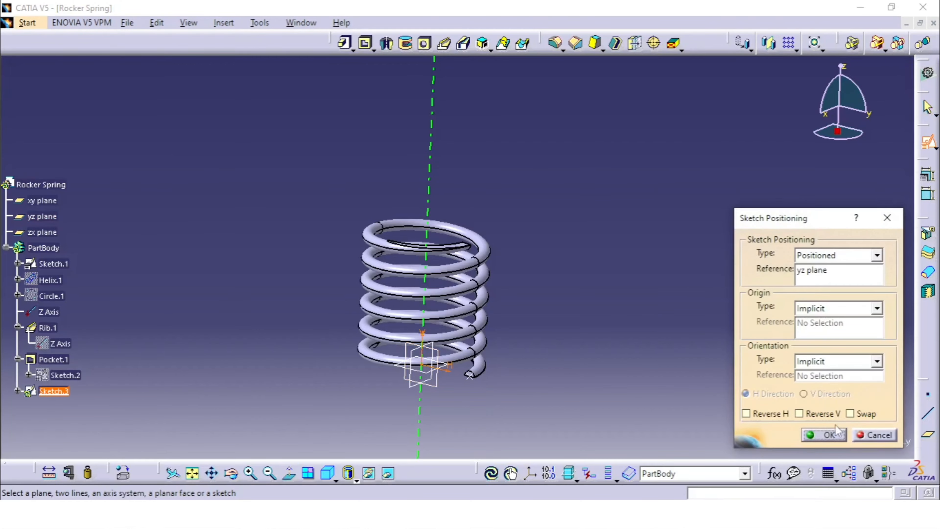
Confirm the positioned sketch on the yz plane and draw a closed rectangular profile from the origin, about 14.5 mm by 2 mm
left_click(827, 436)
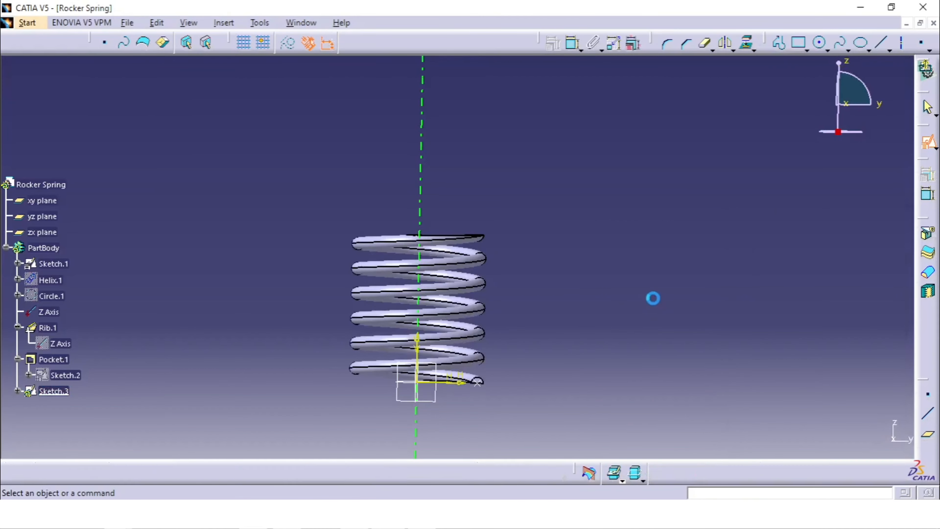
left_click(778, 43)
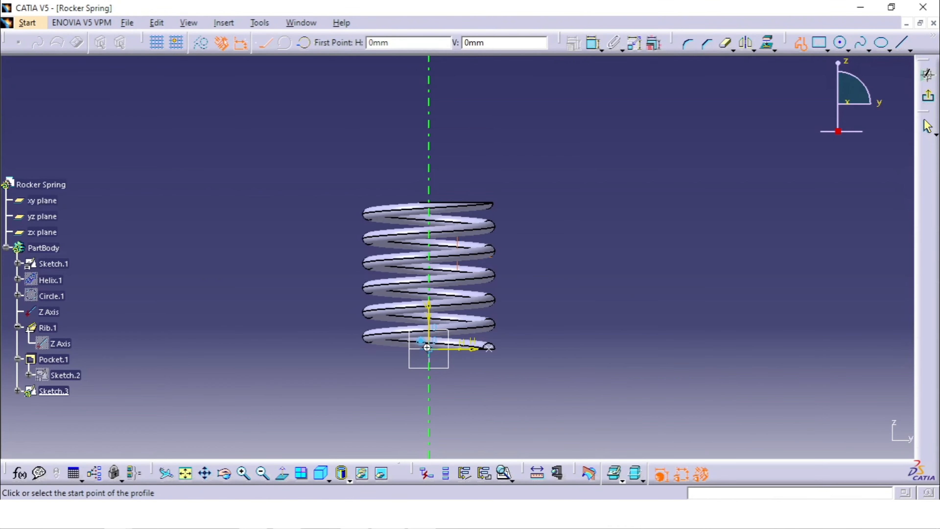
middle_click_drag(426, 348, 468, 274, "ctrl")
middle_click_drag(445, 340, 449, 261)
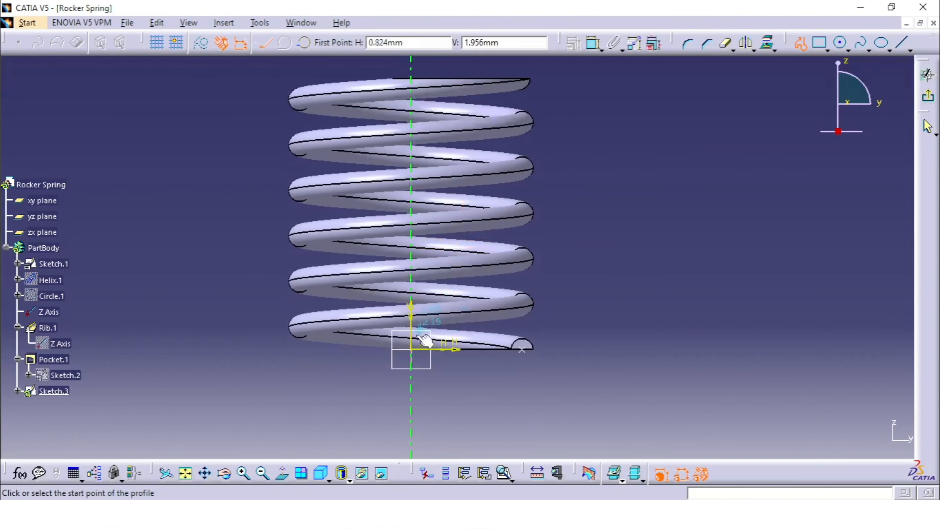
left_click(412, 349)
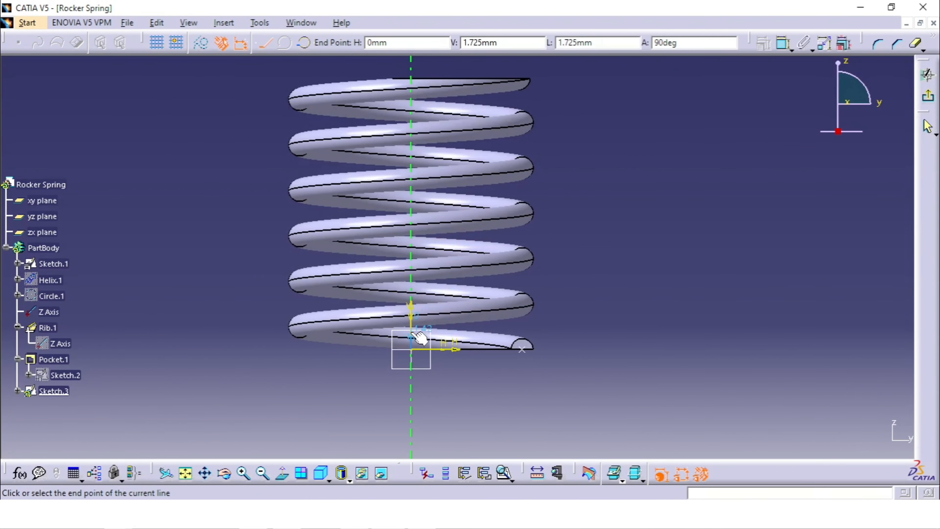
left_click(541, 331)
left_click(541, 349)
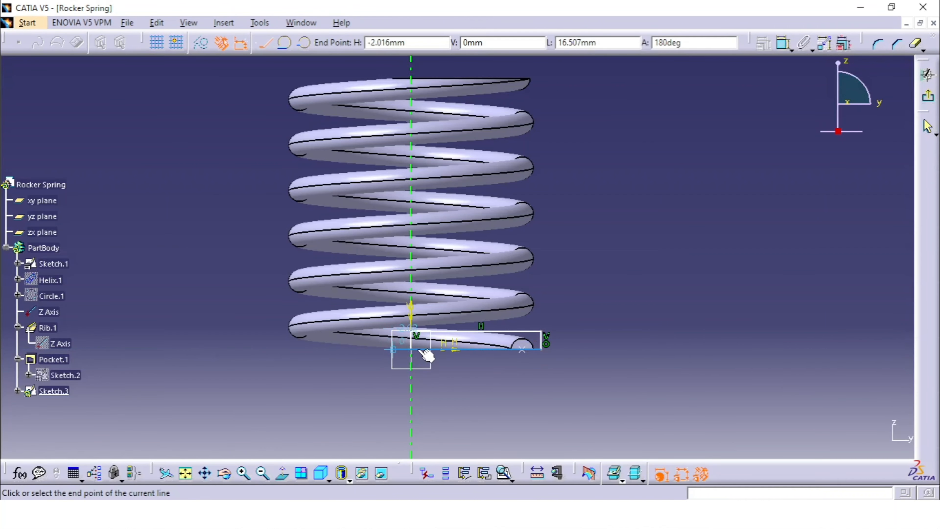
left_click(413, 350)
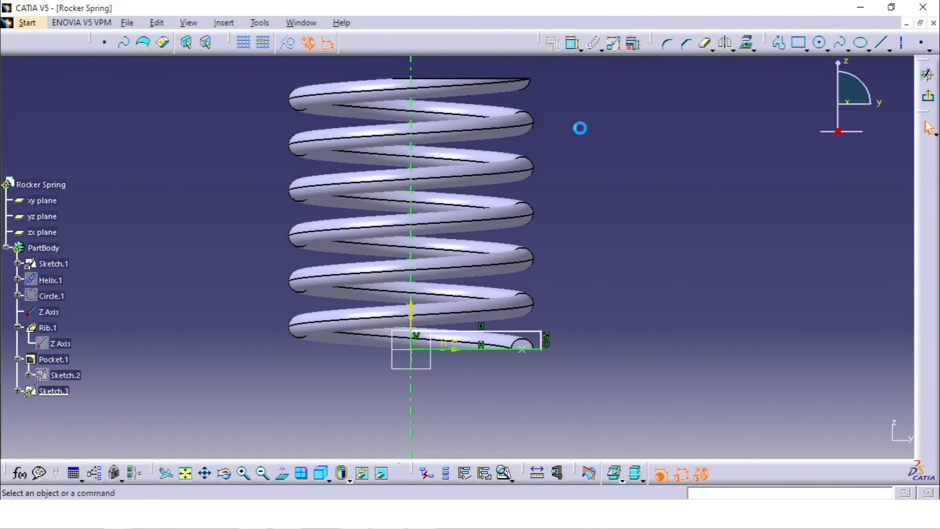
Dimension the rectangle's outer vertical edge, check the Rocker Spring.jpg drawing, and set the height to 1.5 mm
left_click(573, 43)
left_click(542, 342)
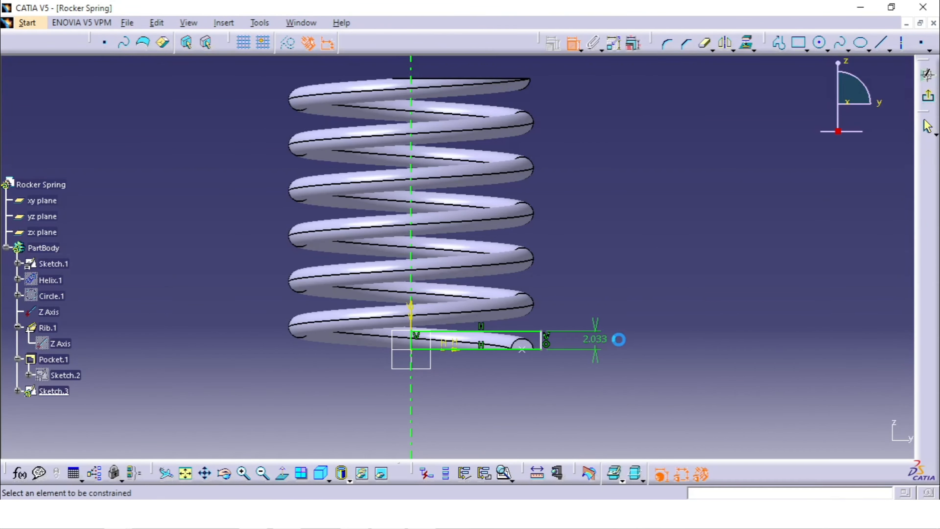
left_click(582, 341)
double_click(590, 341)
left_click(392, 515)
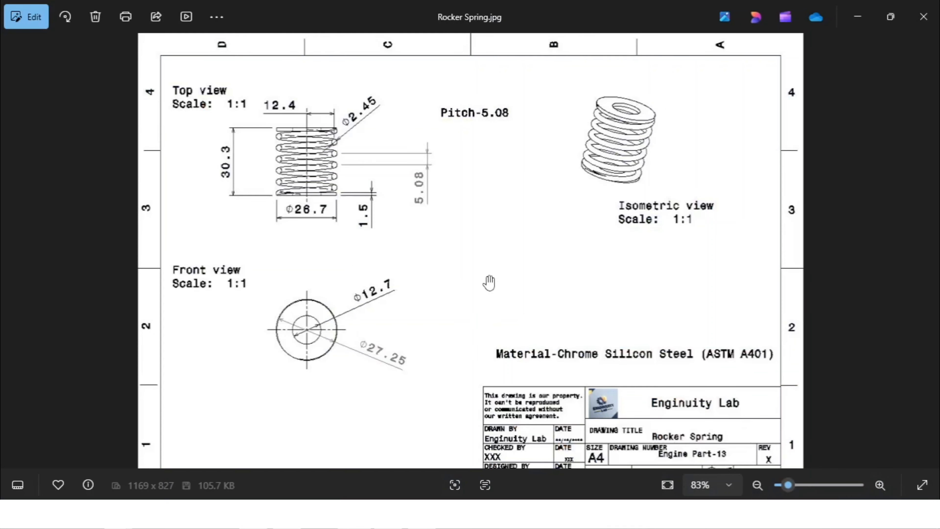
key("alt+Tab")
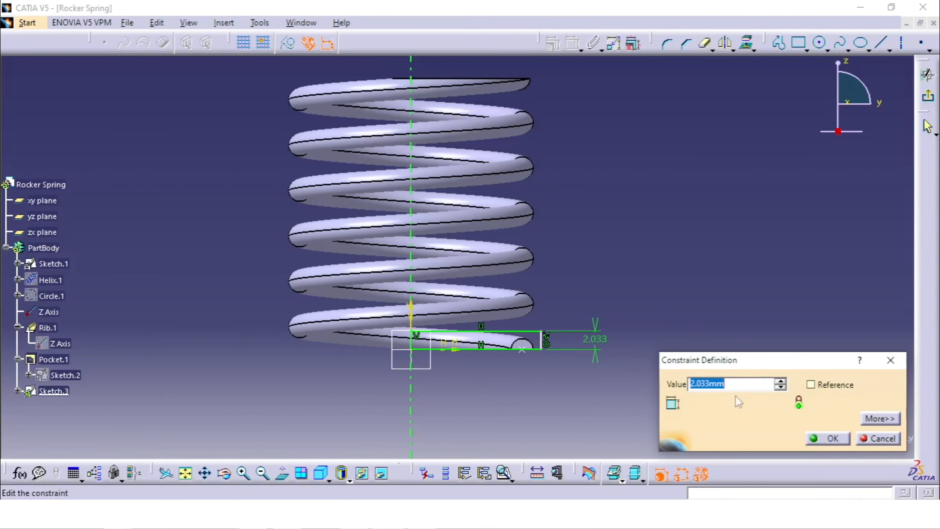
type("1.5mm")
key("Return")
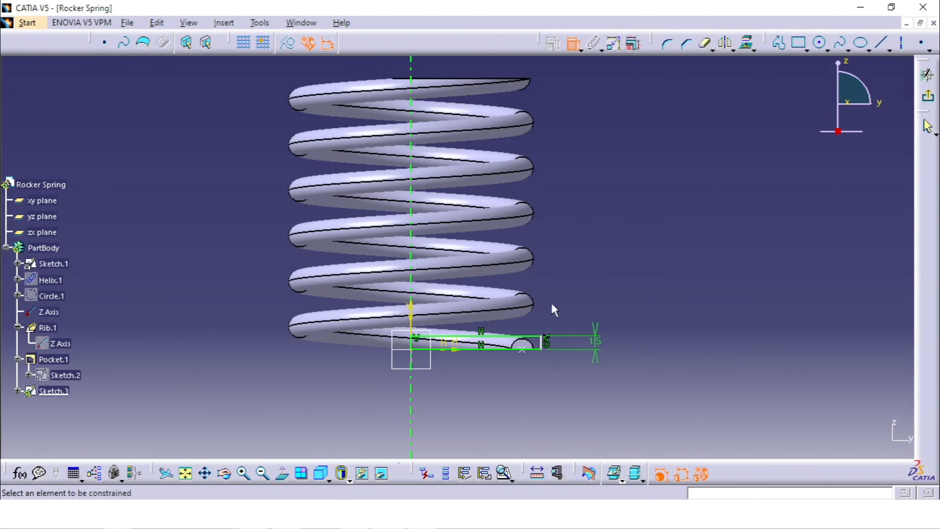
Dimension the rectangle's bottom edge, check the Rocker Spring.jpg drawing, and set the length to 26.7/2 mm
left_click(489, 350)
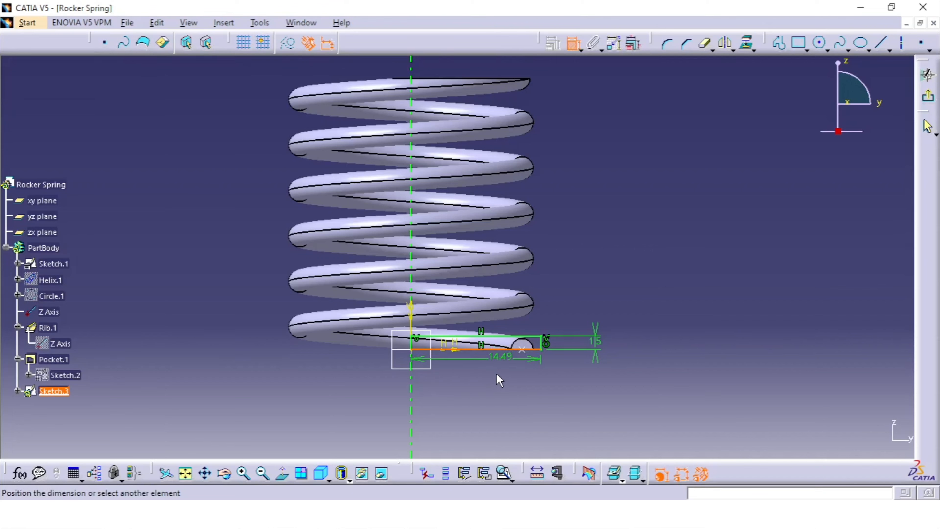
left_click(496, 376)
key("alt+Tab")
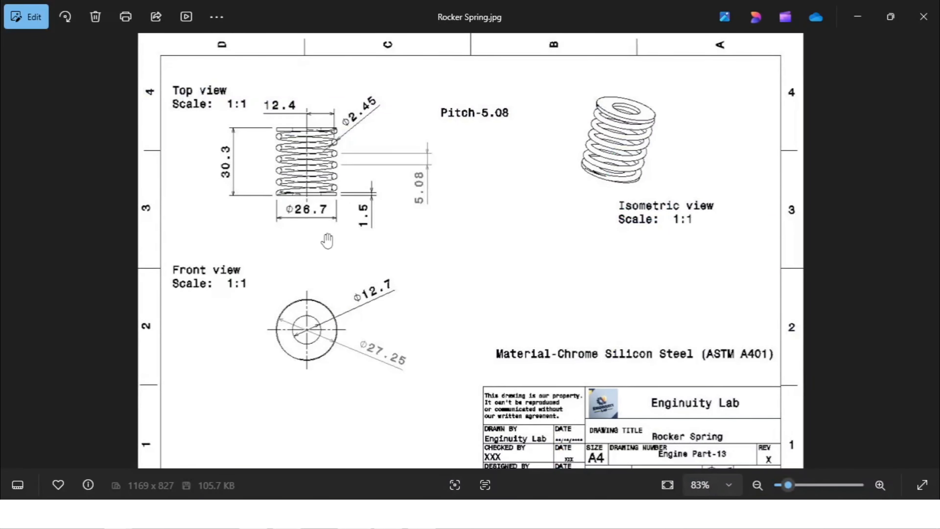
key("alt+Tab")
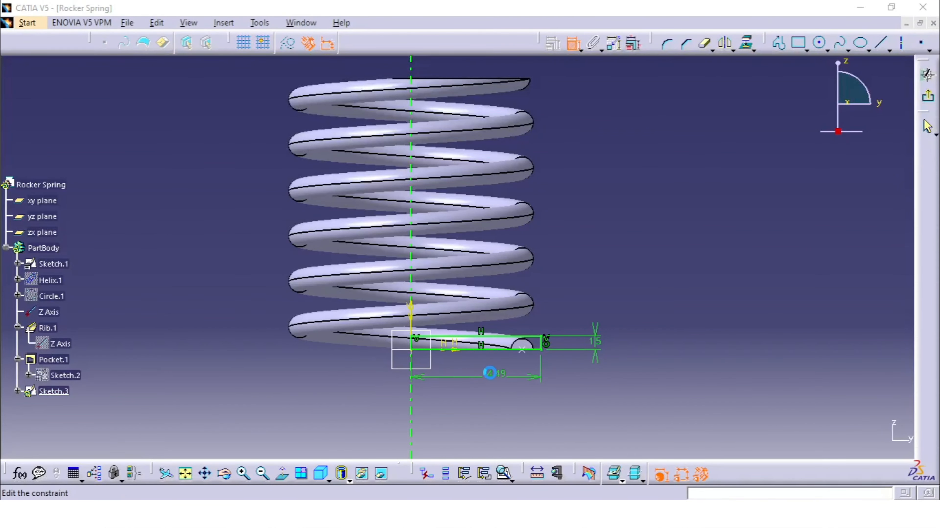
double_click(490, 373)
type("26.7")
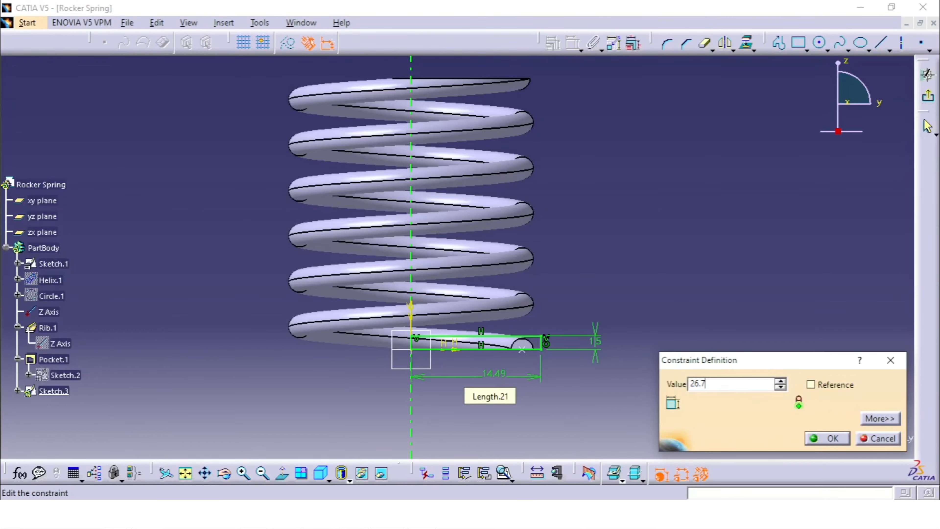
type("/2")
key("Return")
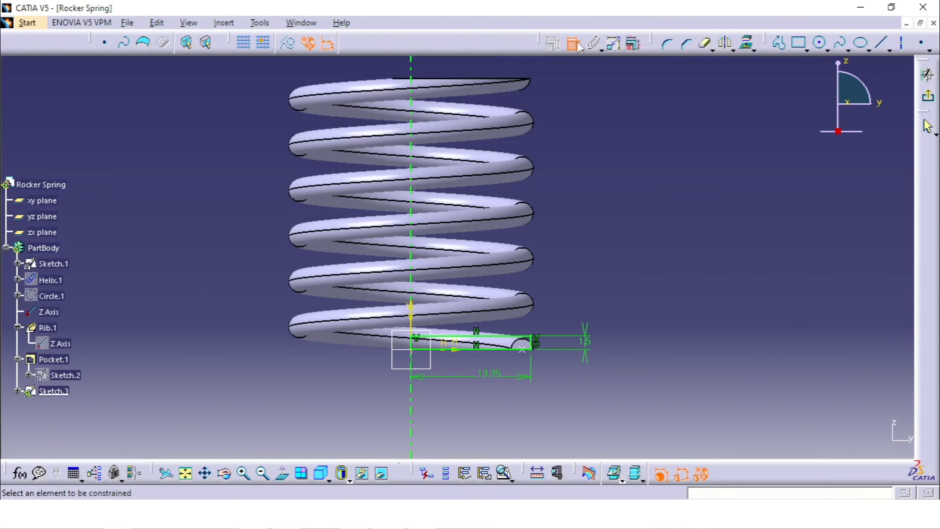
left_click(574, 42)
Draw a second rectangle at the spring's upper end, from the vertical axis to the coil's outer edge, about 2.7 mm high
middle_click_drag(609, 210, 620, 274)
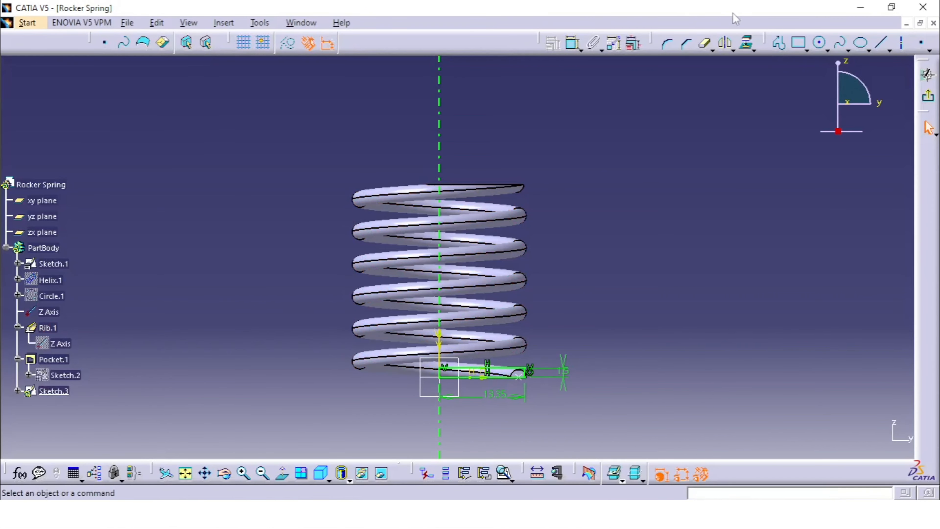
left_click(798, 44)
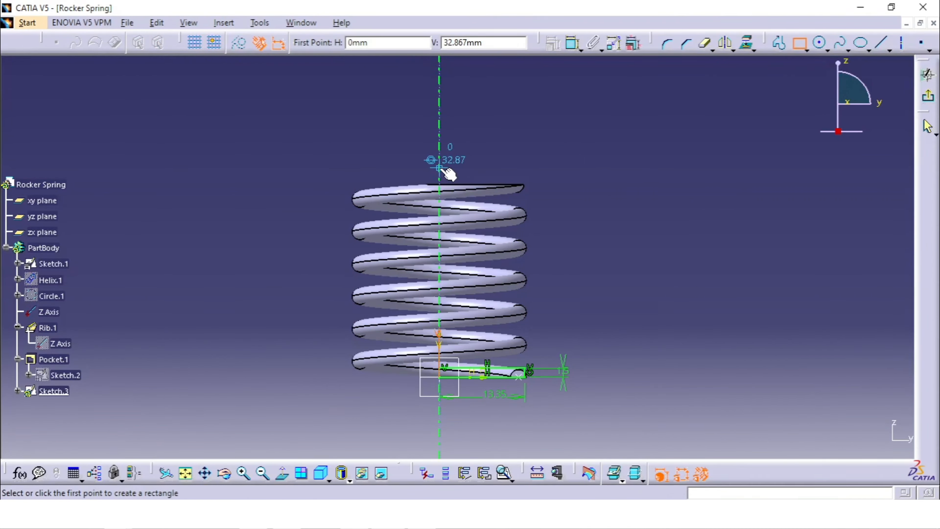
left_click(452, 173)
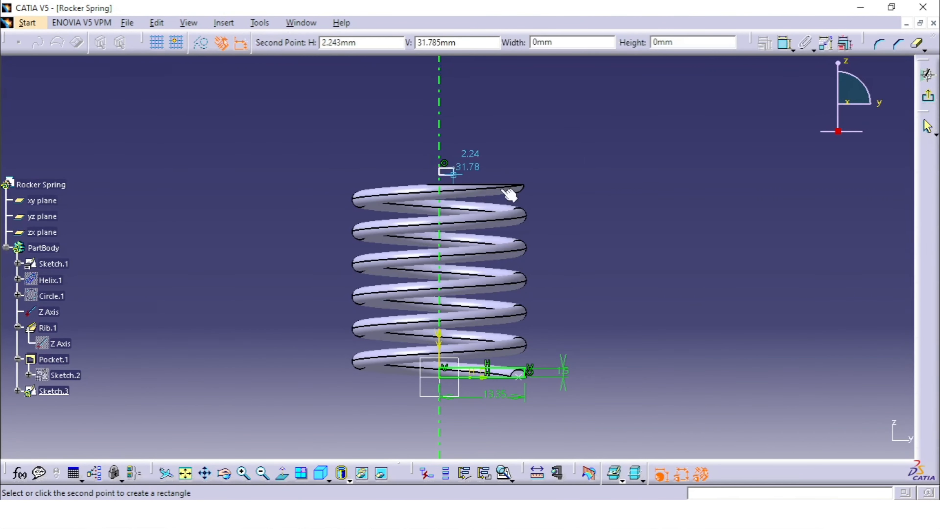
left_click(526, 185)
Dimension the upper rectangle's outer vertical edge and set its height to 1.5 mm
left_click(574, 44)
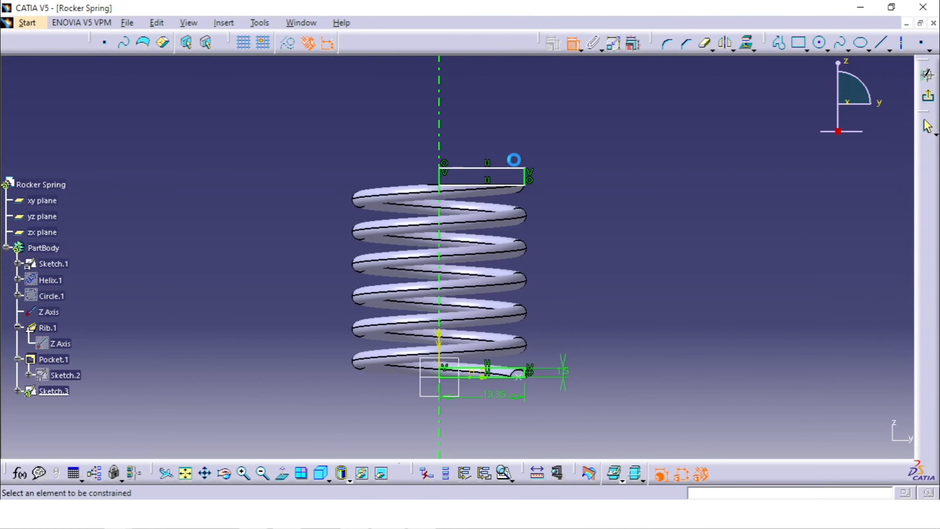
left_click(526, 177)
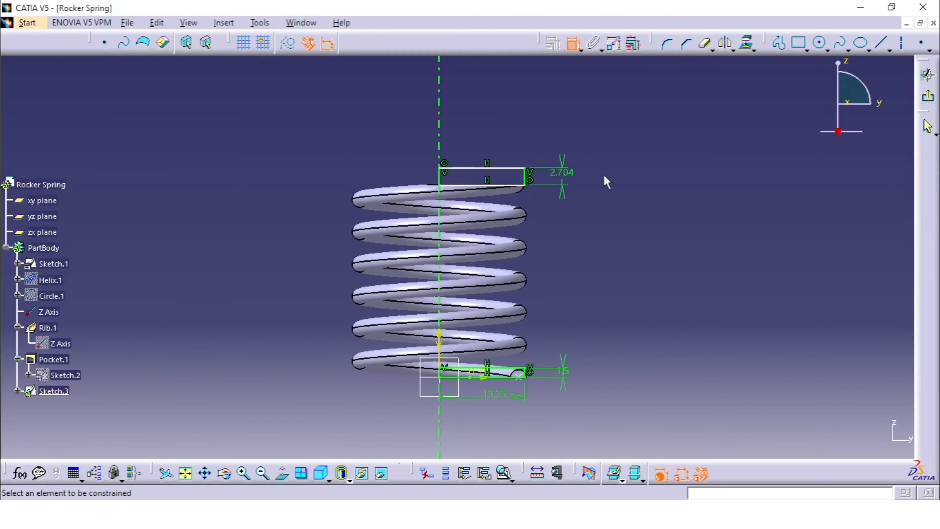
left_click(562, 173)
double_click(562, 172)
type("15")
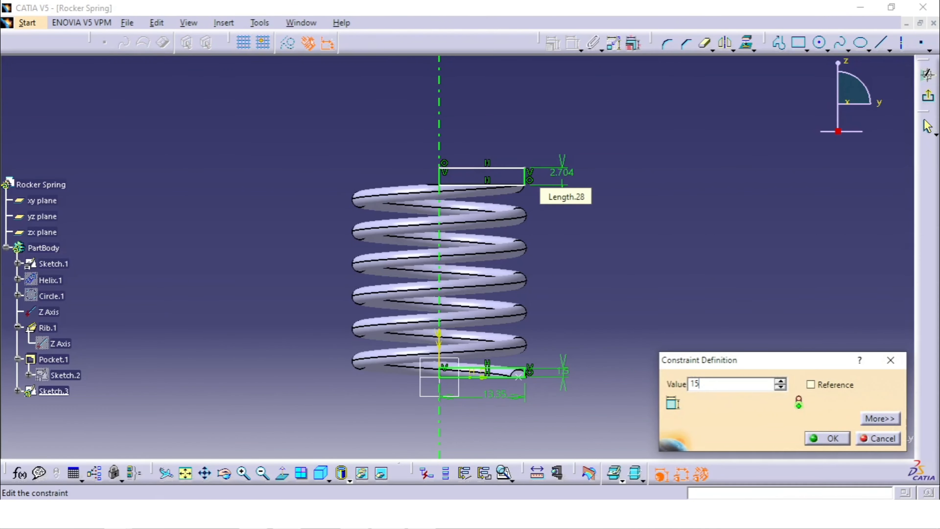
key("Return")
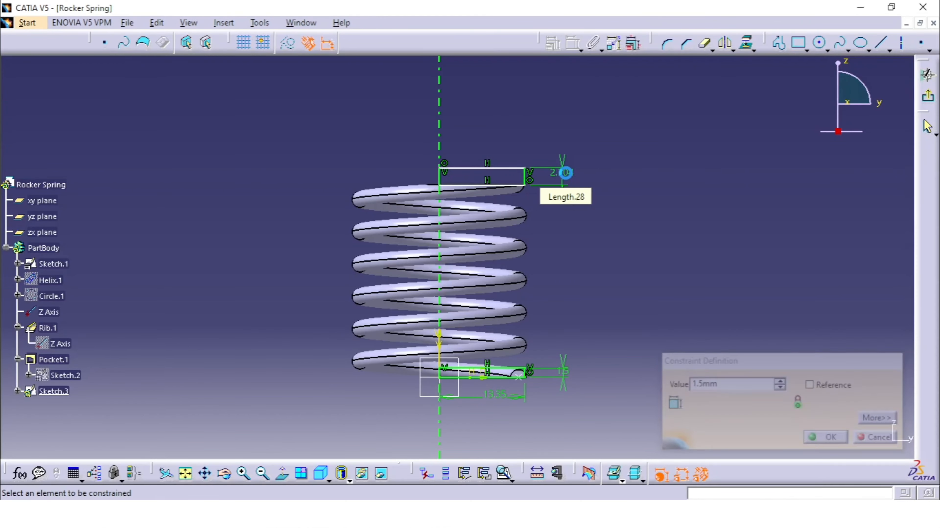
Constrain the distance between the upper rectangle's top edge and the lower rectangle's bottom edge to 30.3 mm
left_click(514, 178)
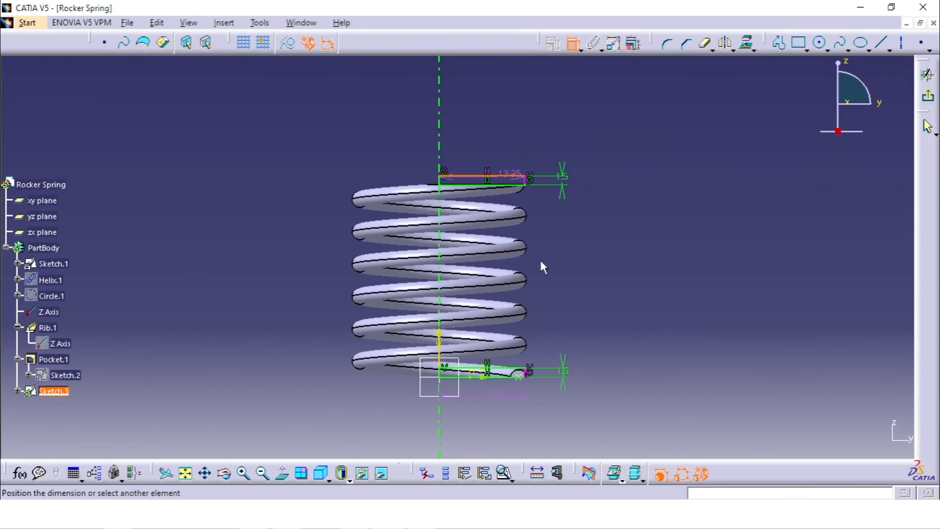
left_click(499, 384)
left_click(655, 336)
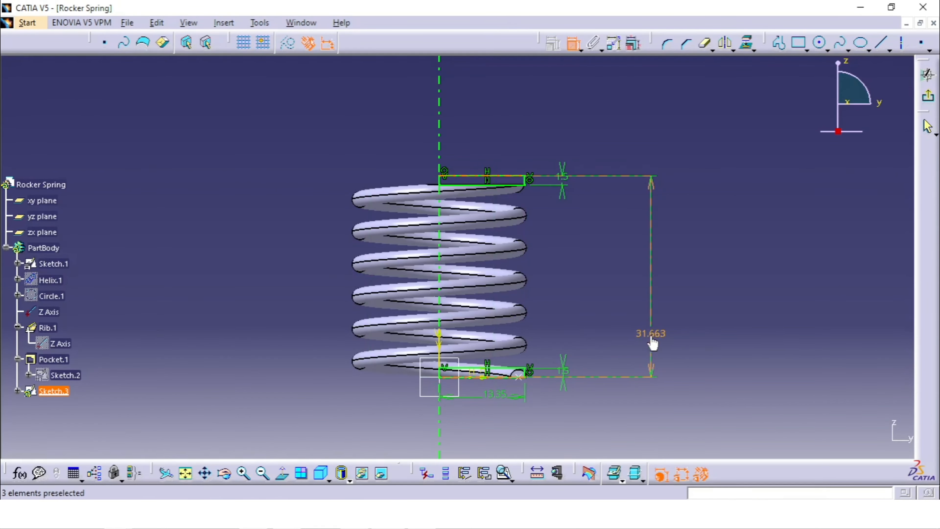
double_click(651, 339)
type("30.")
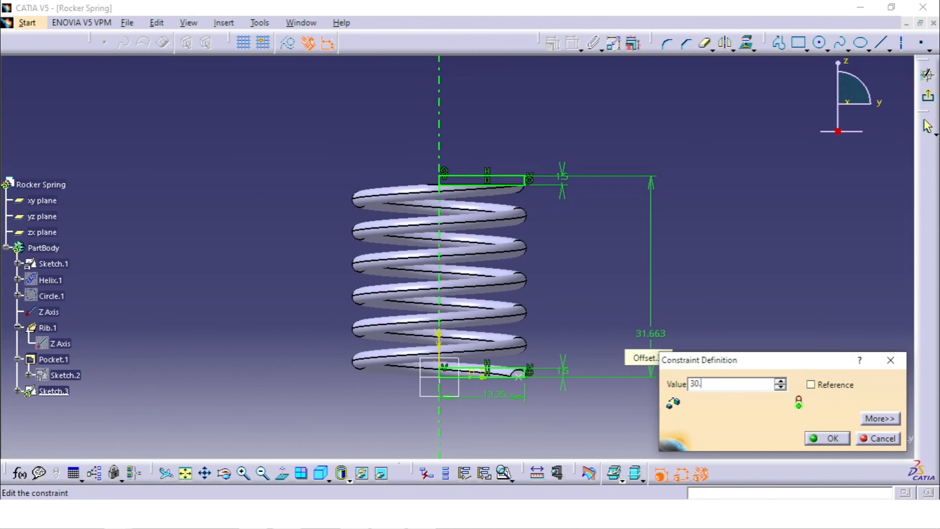
type("3")
key("Return")
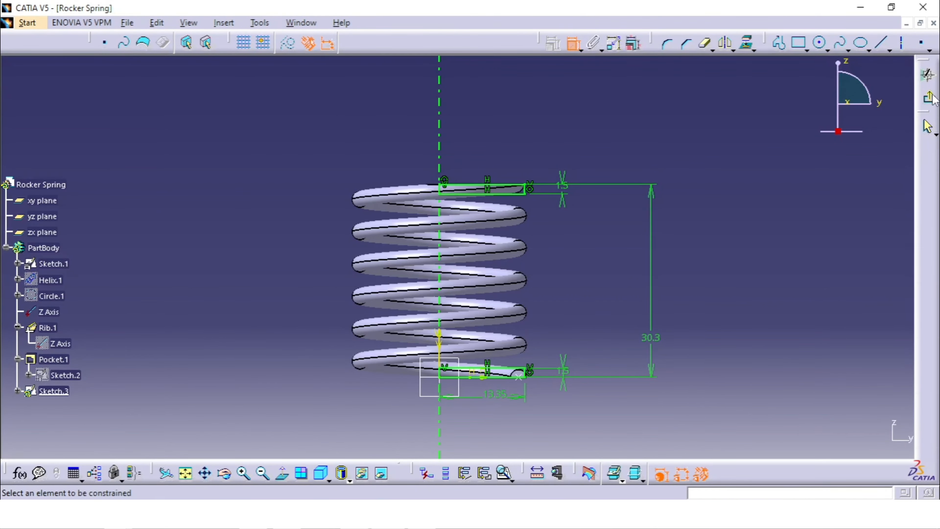
Exit the sketch and revolve both rectangles 360 degrees around the Z Axis with the Shaft command
left_click(929, 98)
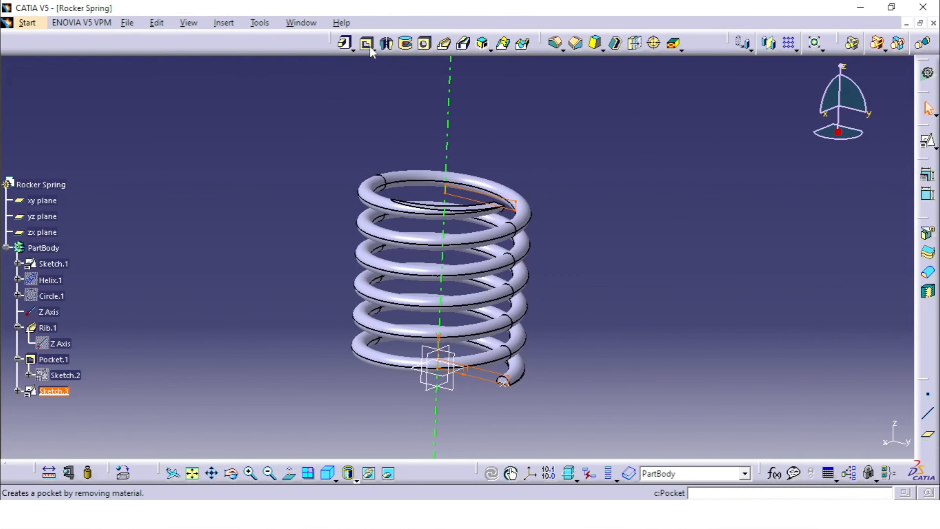
left_click(388, 43)
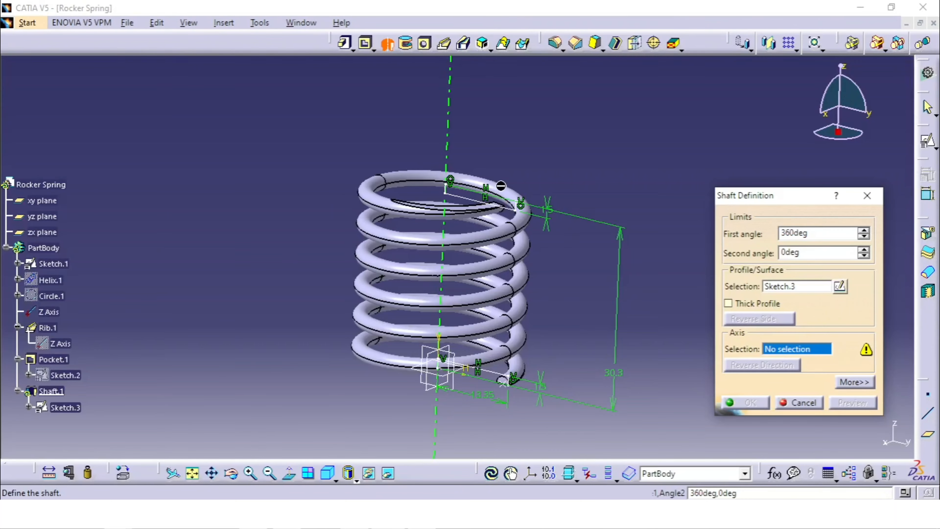
left_click(452, 147)
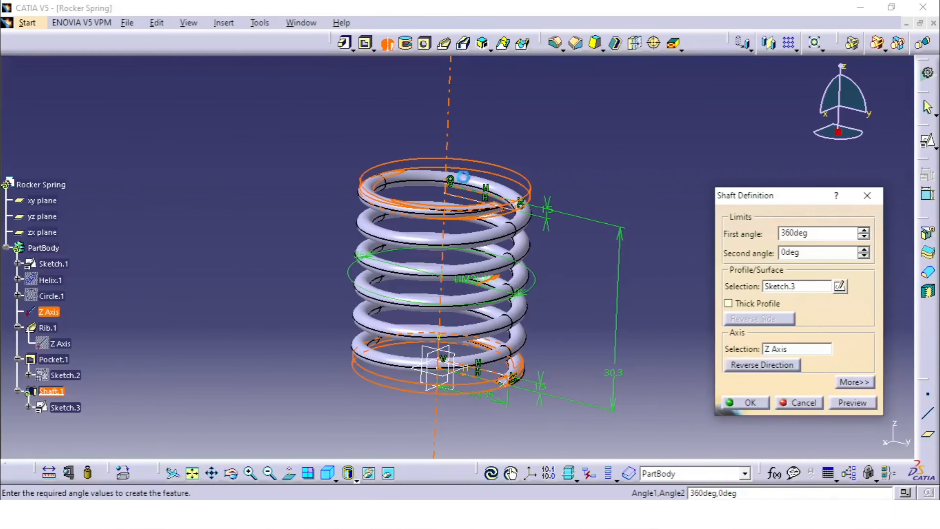
left_click(746, 403)
Open a positioned sketch on the outer face of the spring's lower end disc with the H direction reversed
middle_click_drag(682, 351, 485, 260)
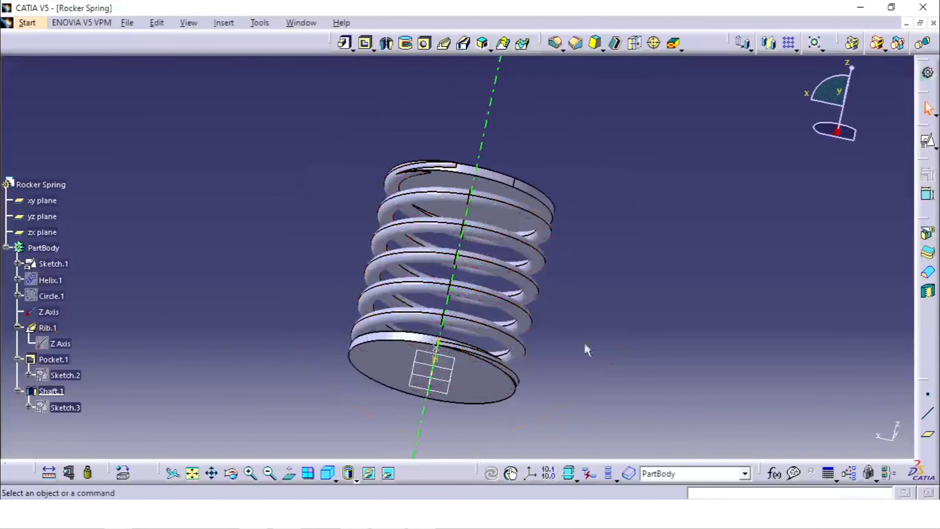
middle_click_drag(562, 372, 489, 367)
left_click(414, 374)
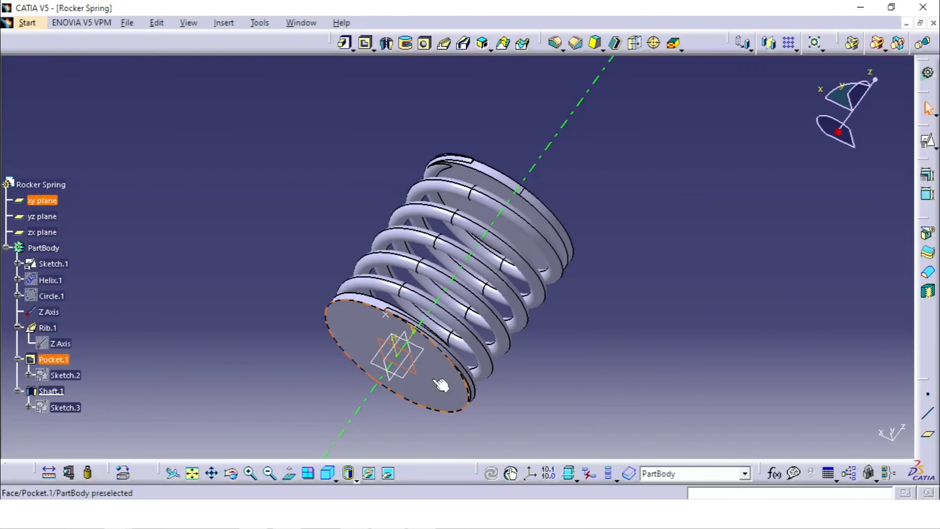
left_click(432, 375)
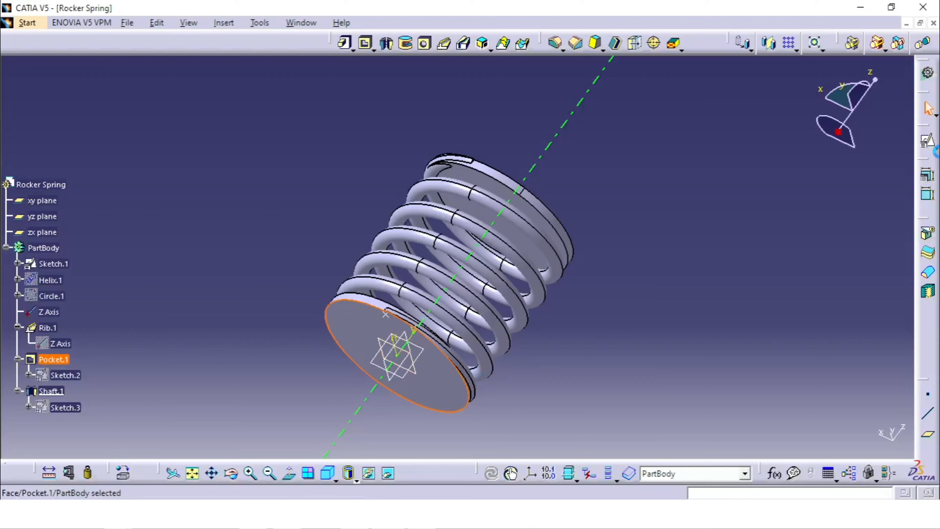
left_click(925, 144)
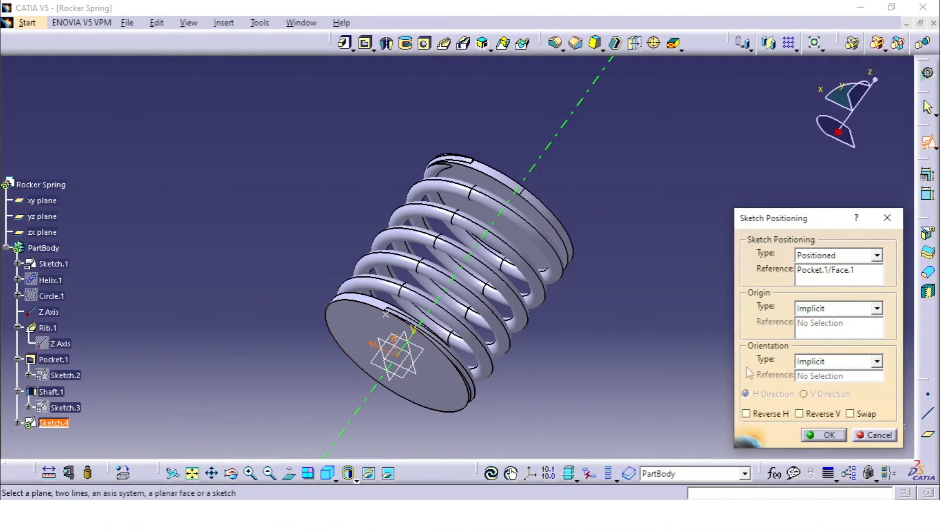
left_click(770, 420)
left_click(827, 437)
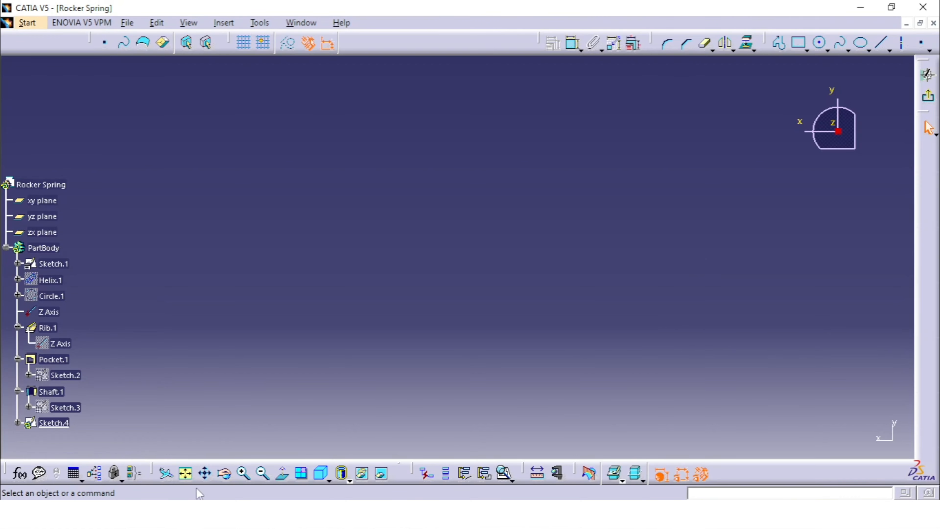
left_click(185, 473)
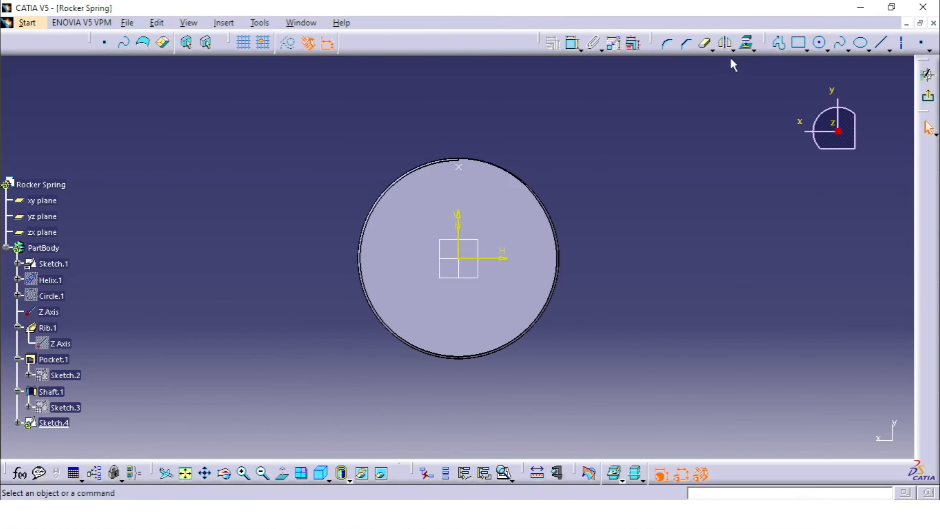
Sketch a circle centred on the origin and constrain its diameter to 12.7 mm
left_click(820, 43)
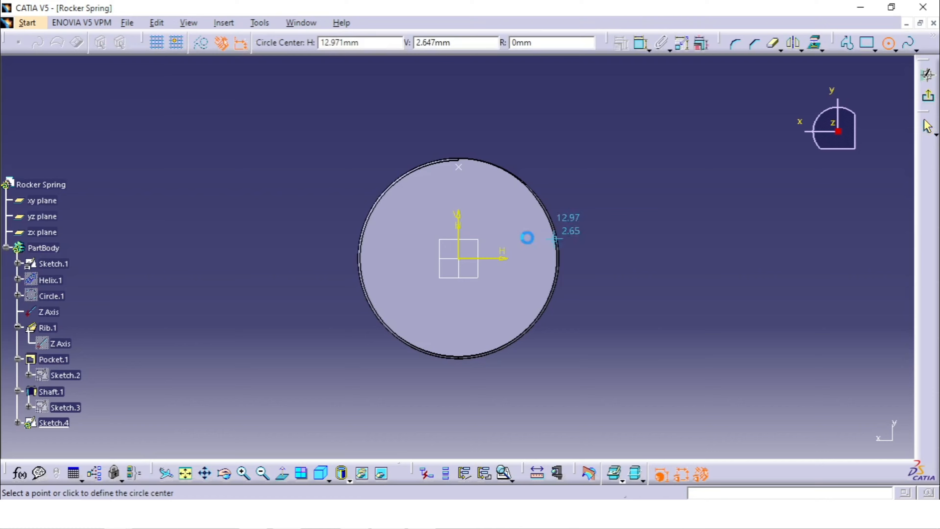
left_click(460, 259)
left_click(495, 246)
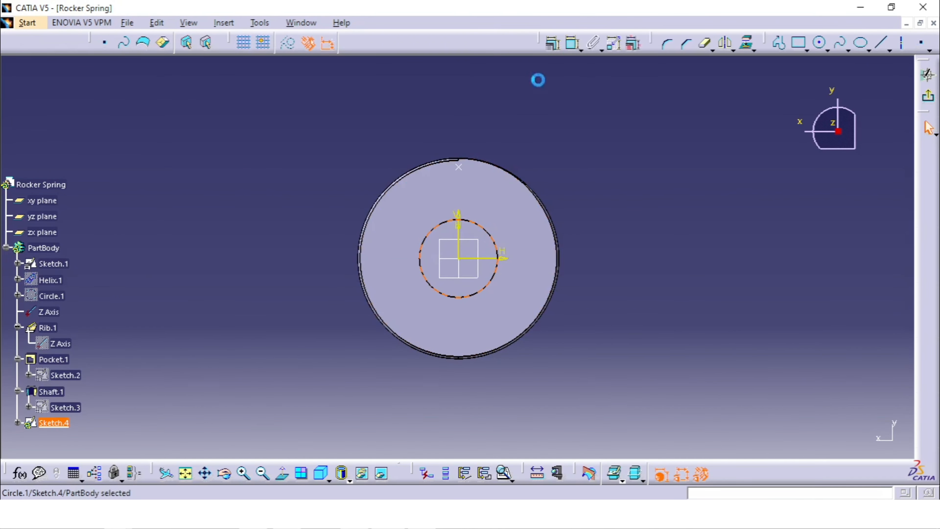
left_click(573, 46)
left_click(577, 139)
double_click(577, 138)
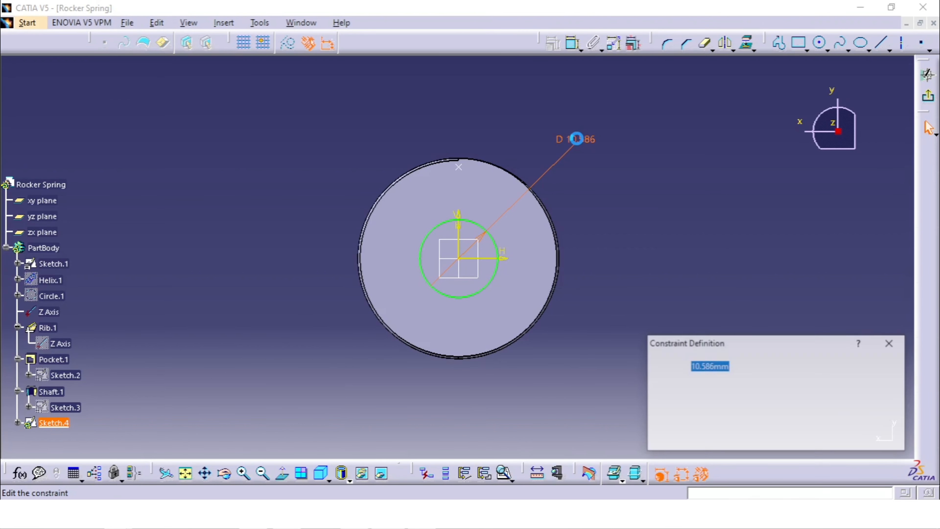
type("12.7")
key("Return")
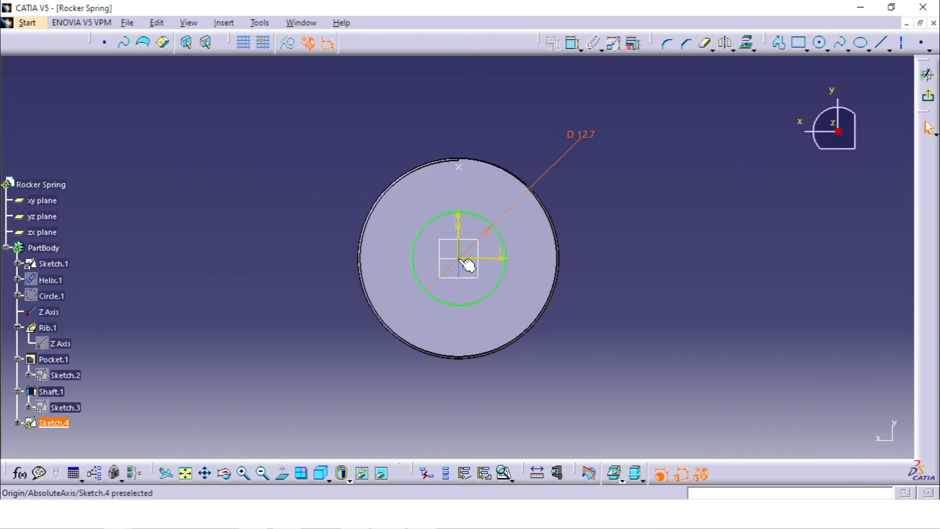
left_click(666, 263)
Exit the sketch and cut the circle through both end discs with a Pocket of type Up to last
left_click(928, 96)
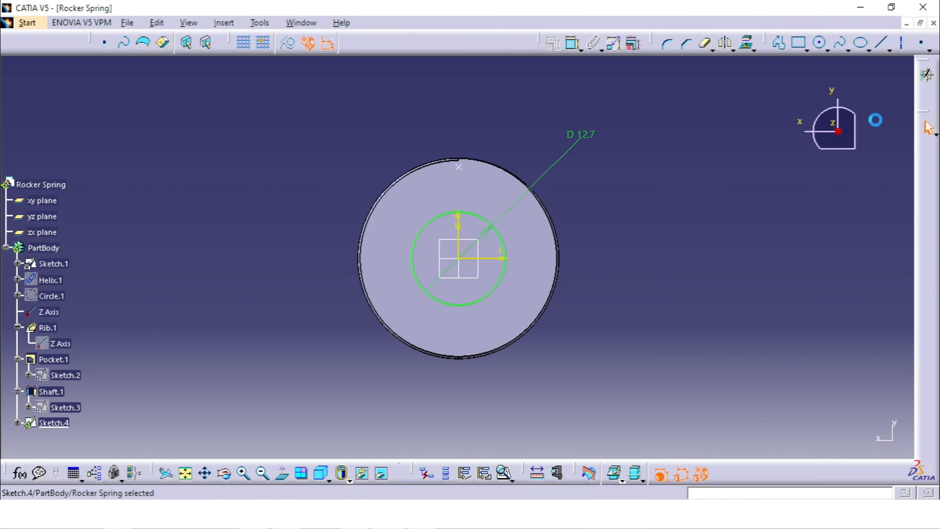
mouse_move(499, 173)
middle_mouse_down()
mouse_move(489, 185)
mouse_move(442, 173)
middle_mouse_up()
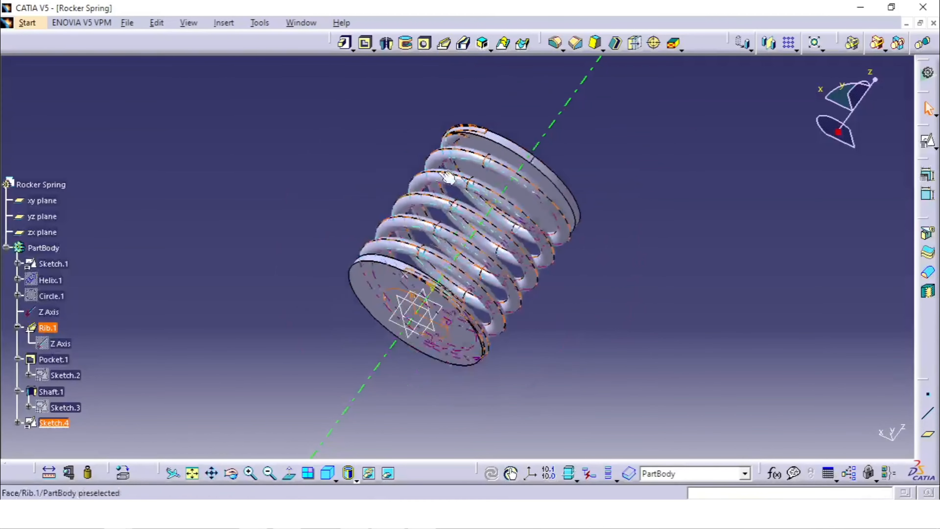
left_click(365, 43)
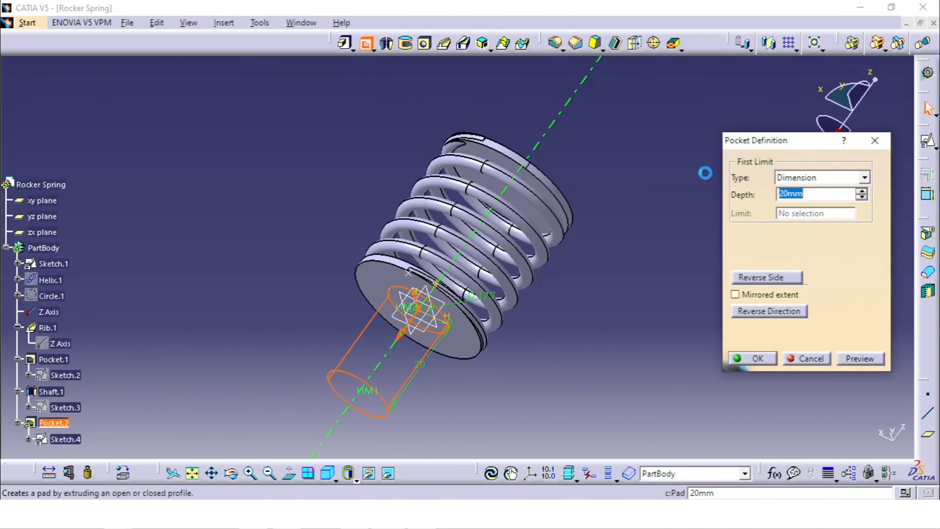
left_click(811, 177)
left_click(807, 211)
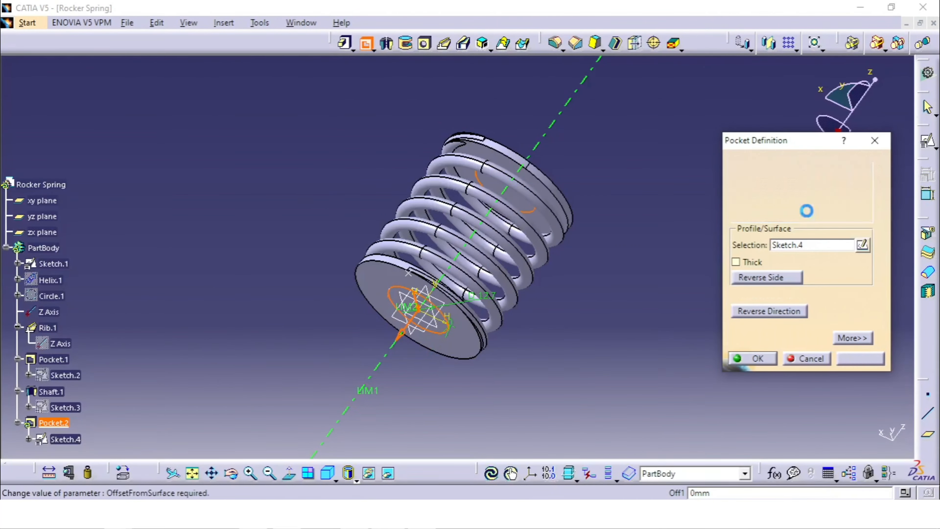
middle_click_drag(594, 170, 542, 163)
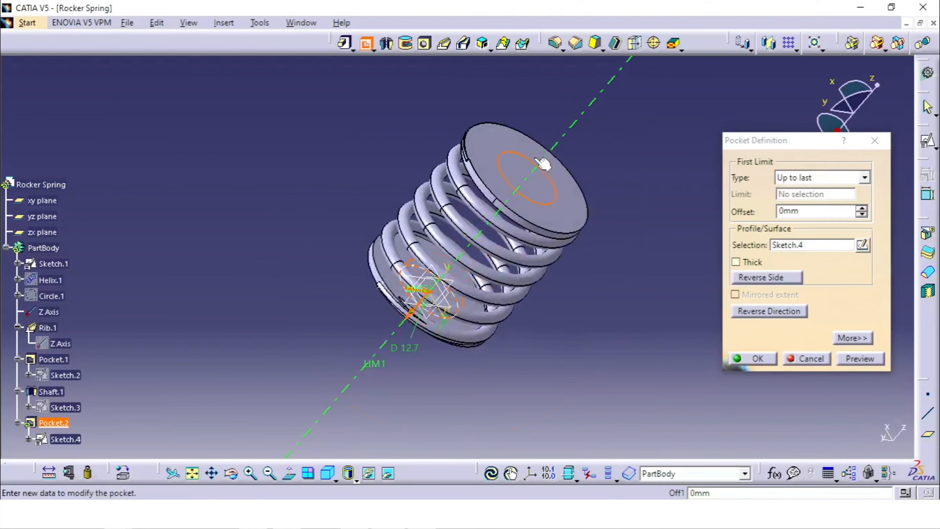
left_click(755, 359)
left_click(673, 319)
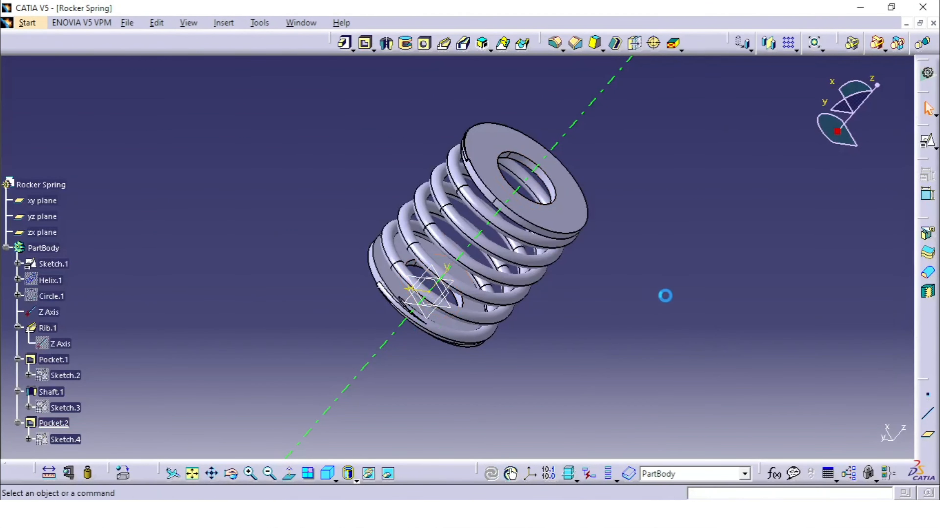
Hide the Z Axis line running through the spring
middle_click_drag(665, 294, 545, 277)
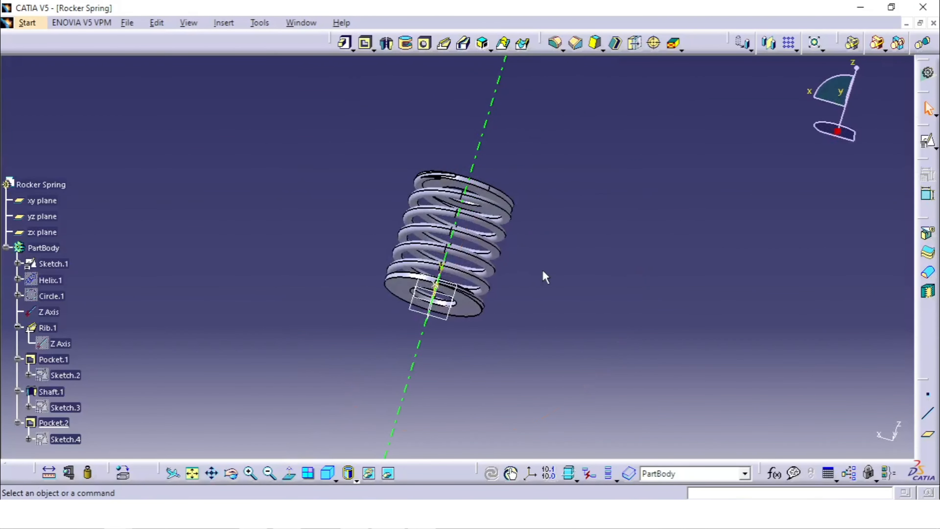
middle_click_drag(525, 224, 511, 237)
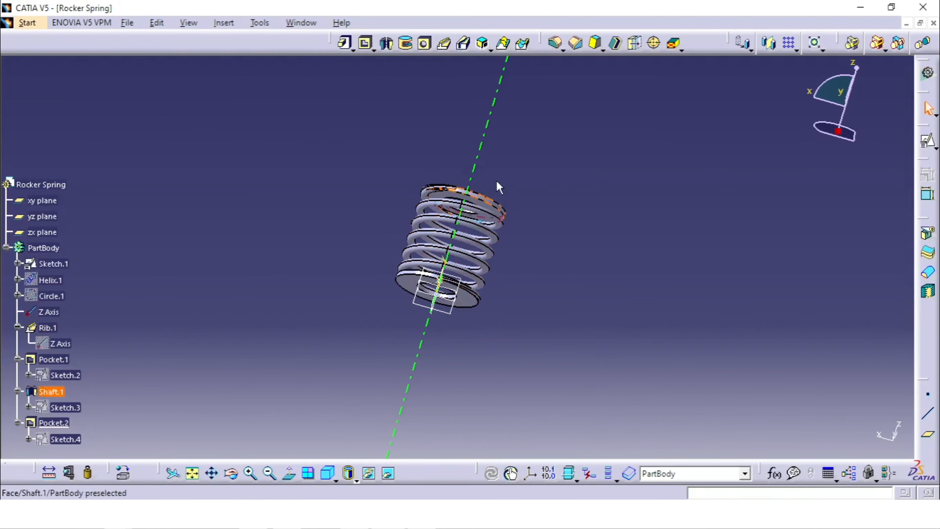
scroll(168, 237, "down", 2)
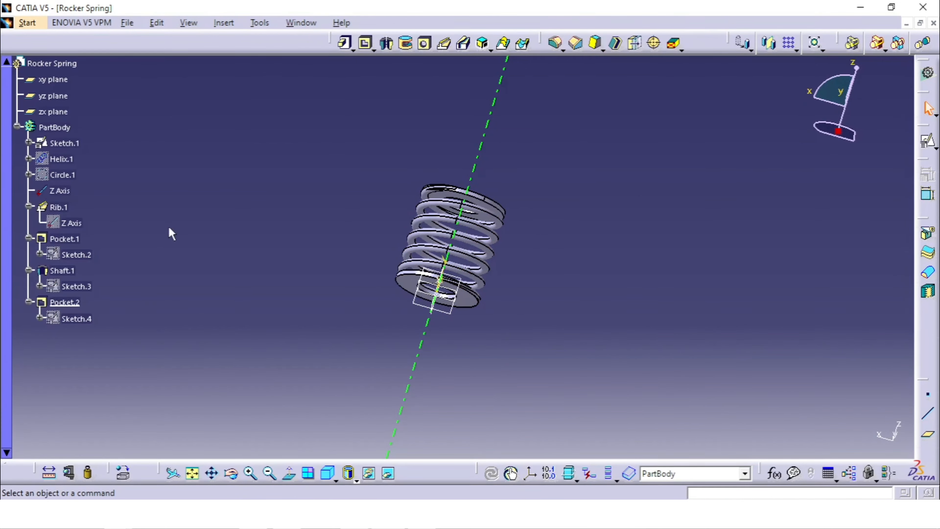
right_click(55, 190)
left_click(109, 240)
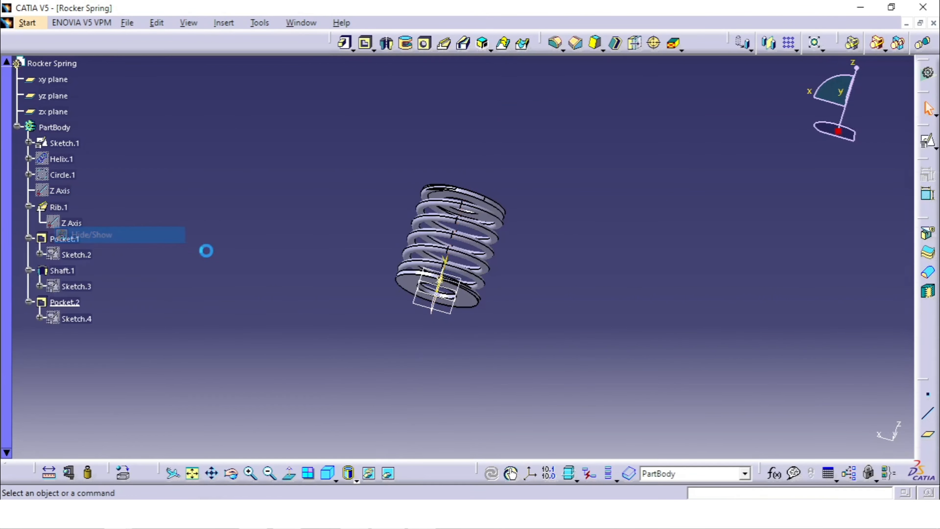
Select the xy, yz and zx planes together with Sketch.1 and hide them
middle_click_drag(420, 267, 347, 248)
mouse_move(348, 249)
left_mouse_down()
mouse_move(473, 336)
mouse_move(458, 342)
left_mouse_up()
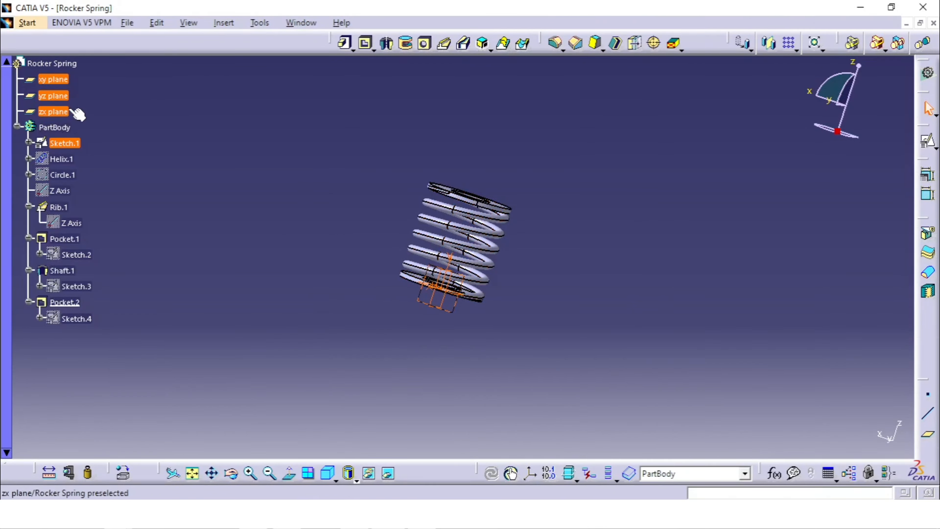
right_click(63, 108)
left_click(193, 148)
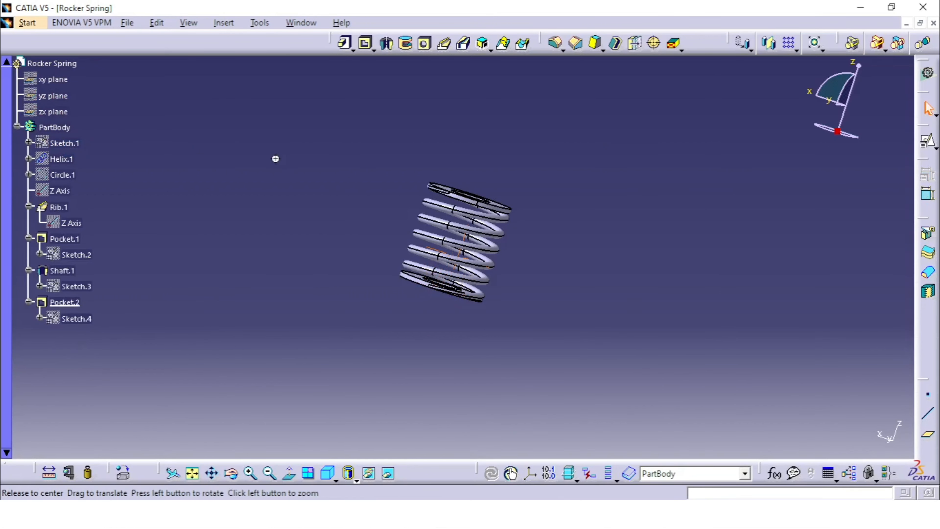
middle_click_drag(275, 158, 443, 187)
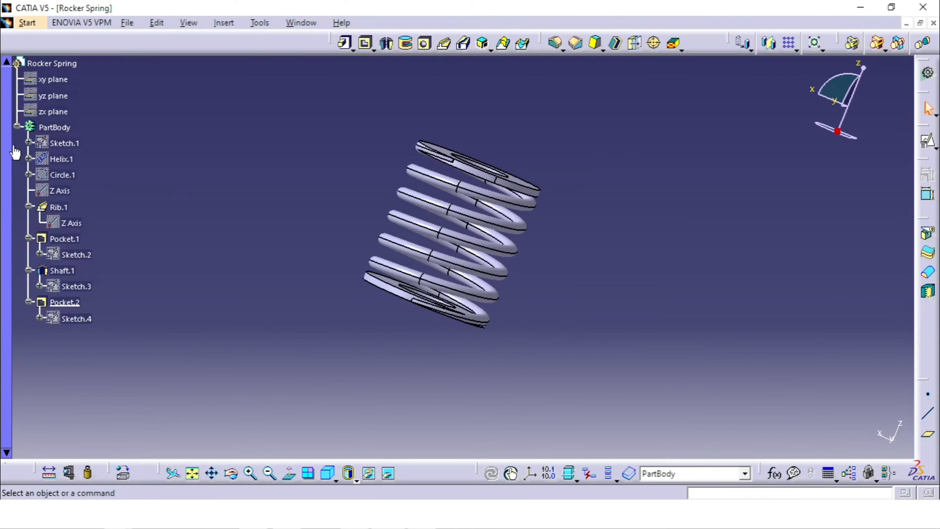
Collapse the PartBody branch and apply the Chroma metal material to the whole Rocker Spring part
left_click(18, 126)
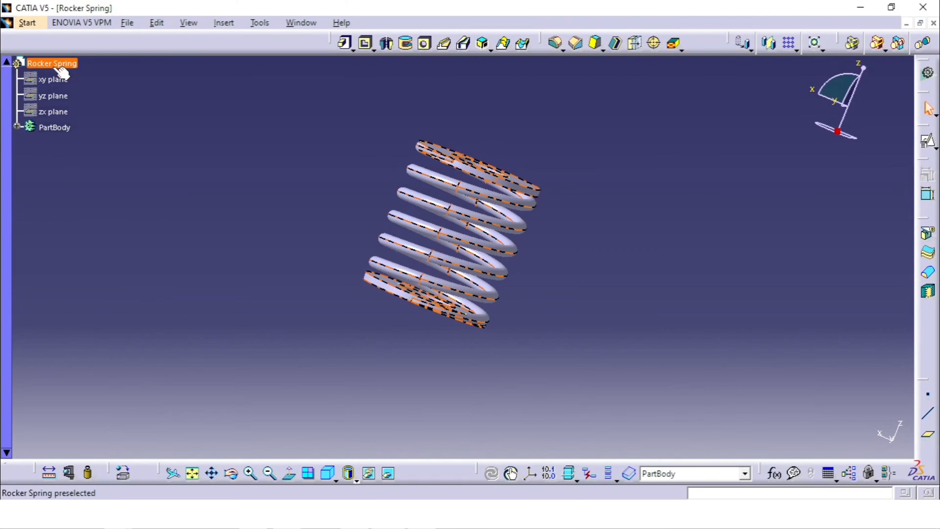
left_click(65, 70)
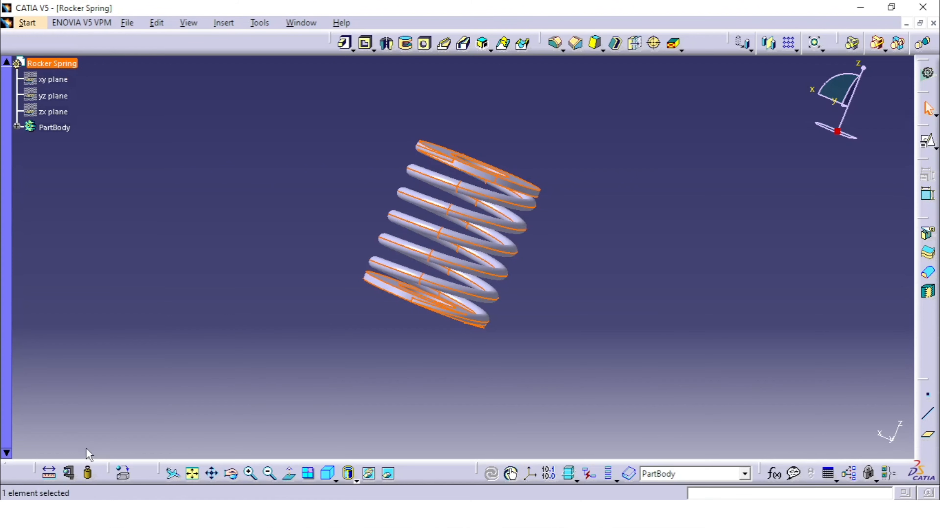
left_click(119, 466)
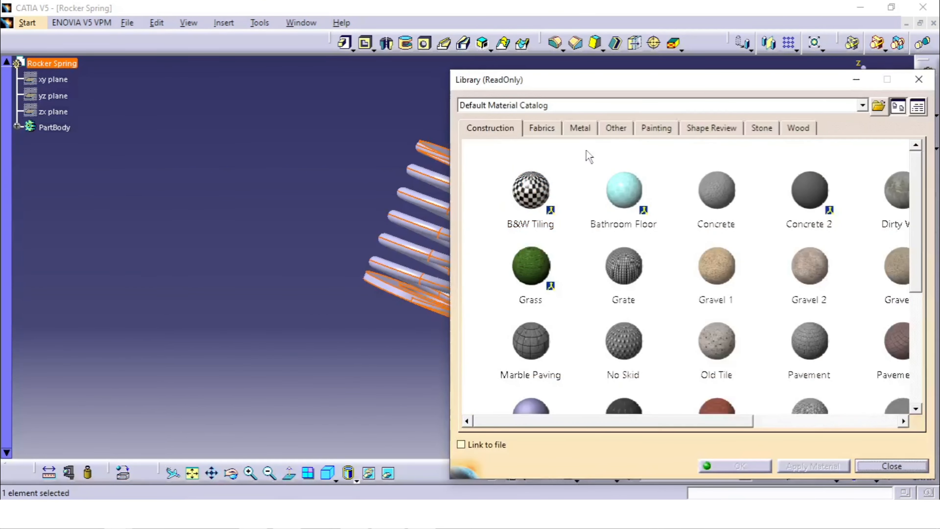
left_click(579, 130)
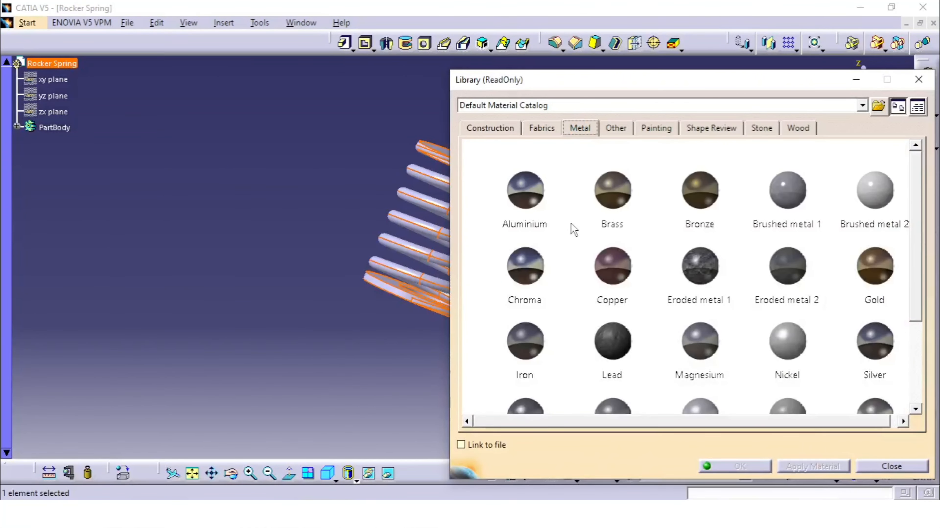
left_click(543, 273)
left_click(544, 278)
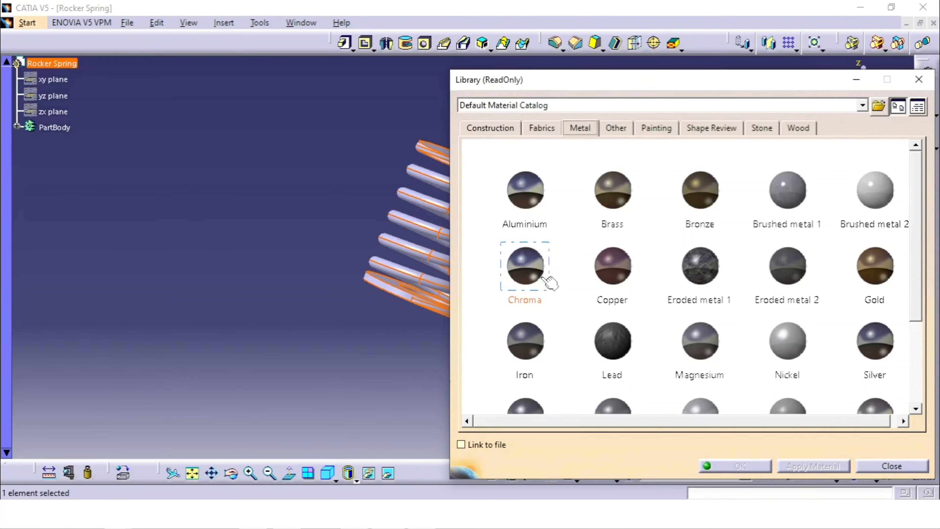
left_click(536, 273)
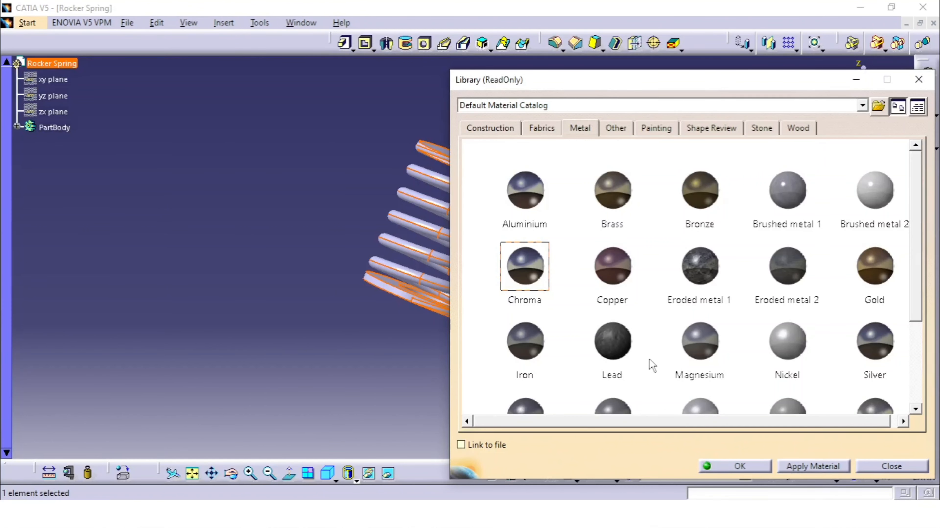
scroll(650, 359, "down", 2)
left_click(528, 346)
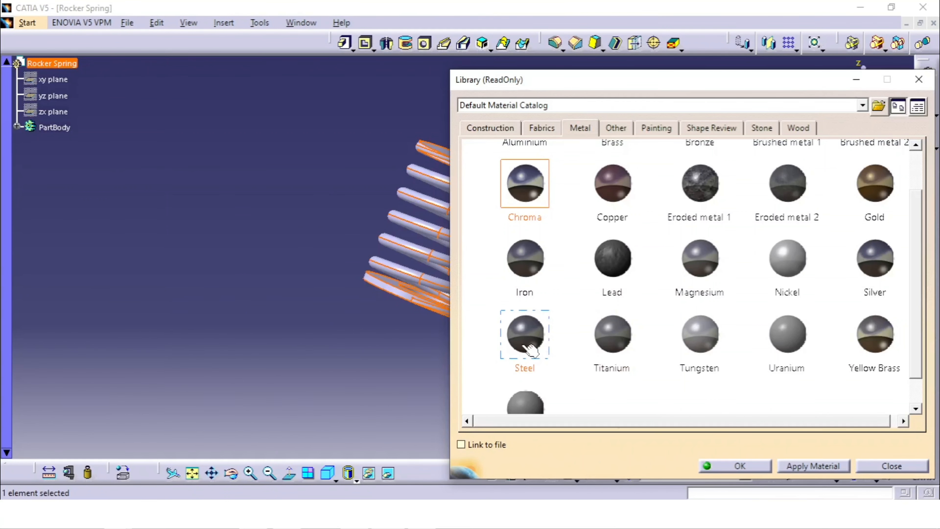
scroll(529, 348, "up", 1)
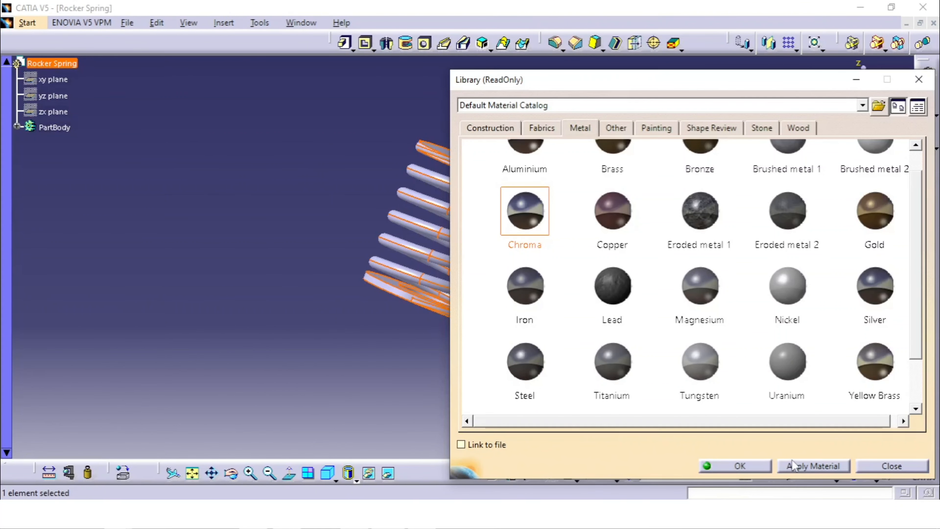
left_click(797, 464)
left_click(739, 465)
Rename the applied Chroma material as Chrome Silicon Steel (ASTM A401) in its properties
left_click(46, 159)
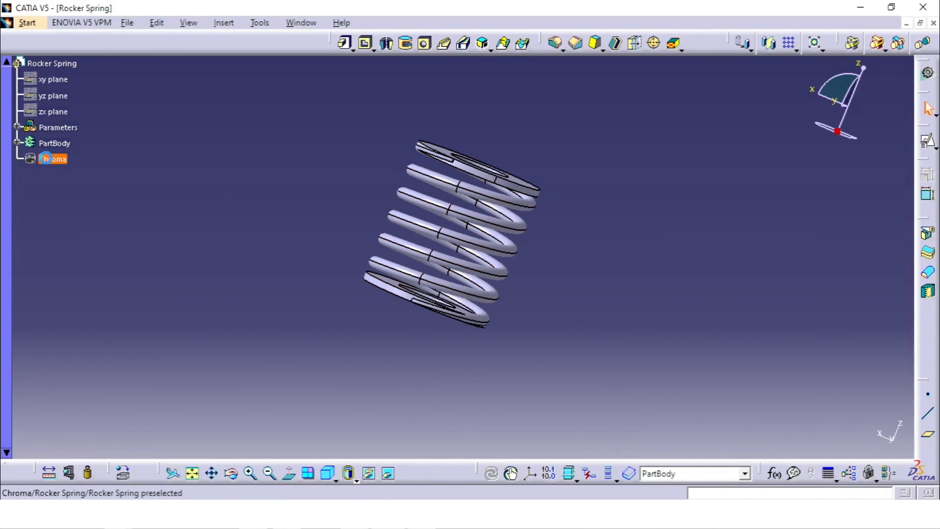
right_click(59, 159)
left_click(85, 214)
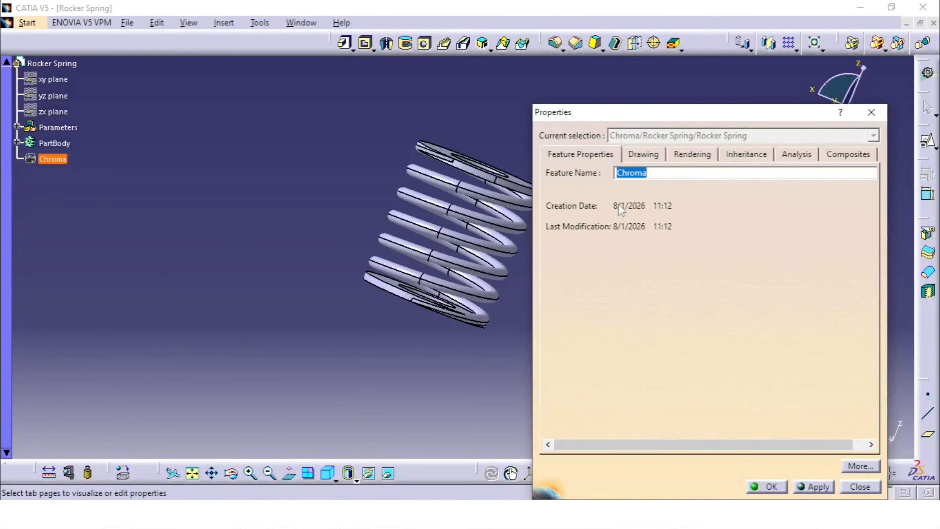
key("Right")
type("e")
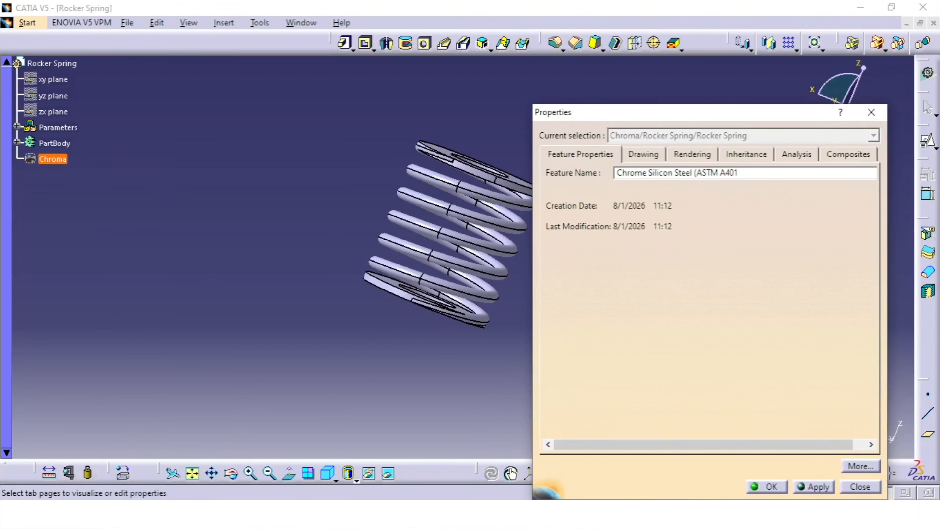
type("0")
key("BackSpace")
type(")")
left_click(767, 487)
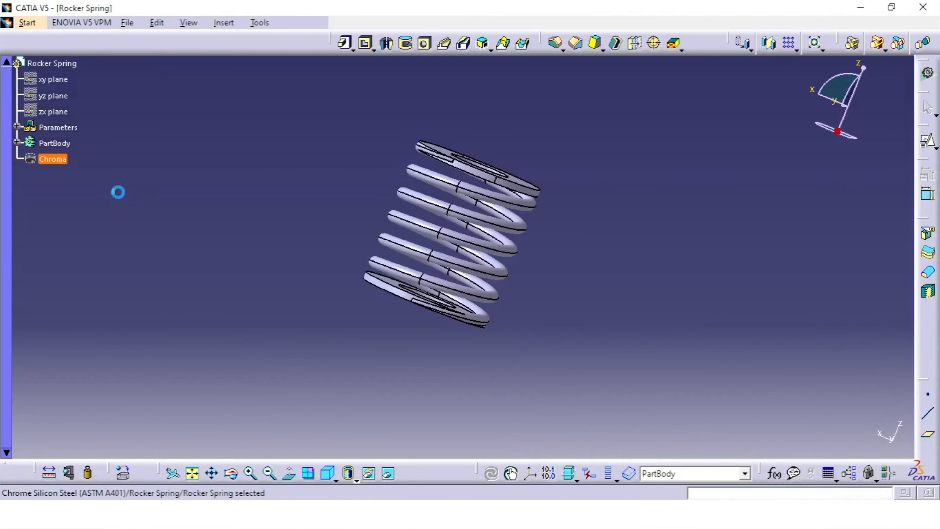
left_click(75, 159)
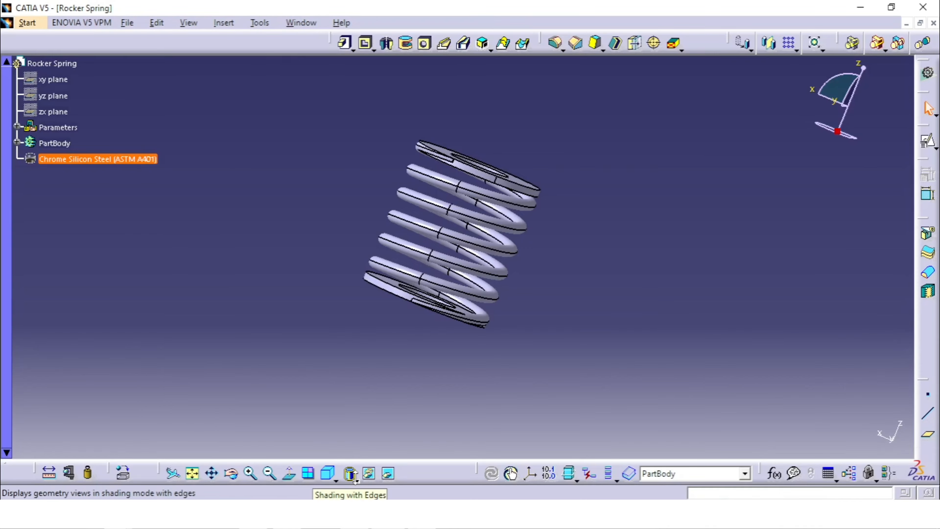
Switch the display of the spring to Shading with Material
left_click(356, 481)
left_click(367, 450)
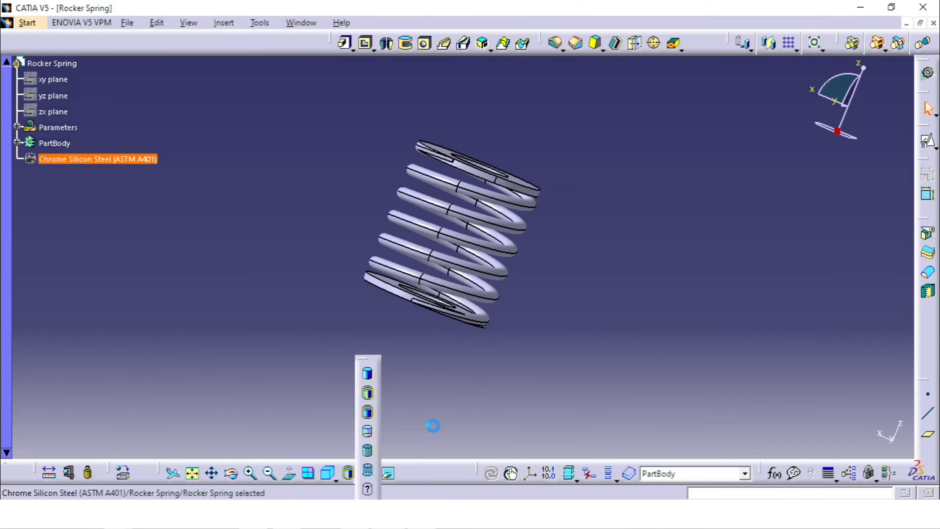
middle_click_drag(573, 111, 436, 271)
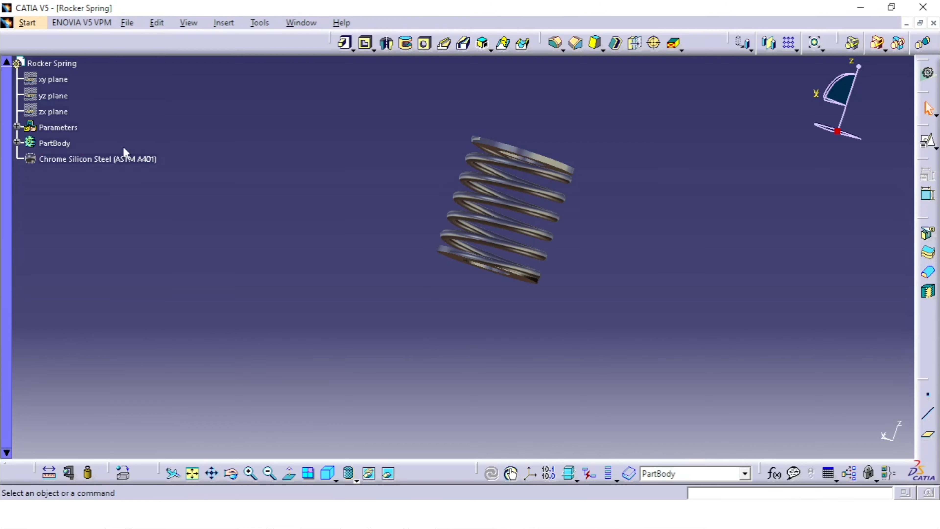
Switch the display of the spring from material shading to Shading with Edges
left_click(356, 480)
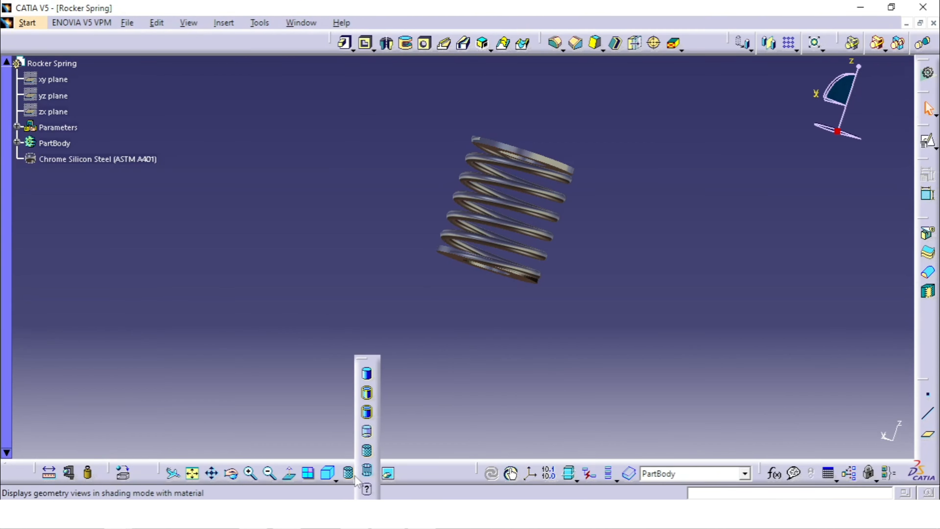
left_click(498, 380)
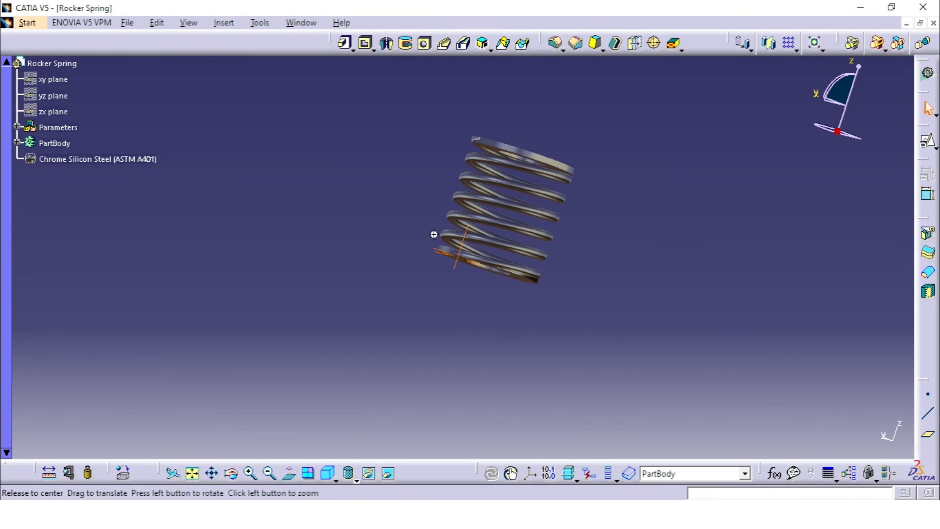
left_click(356, 480)
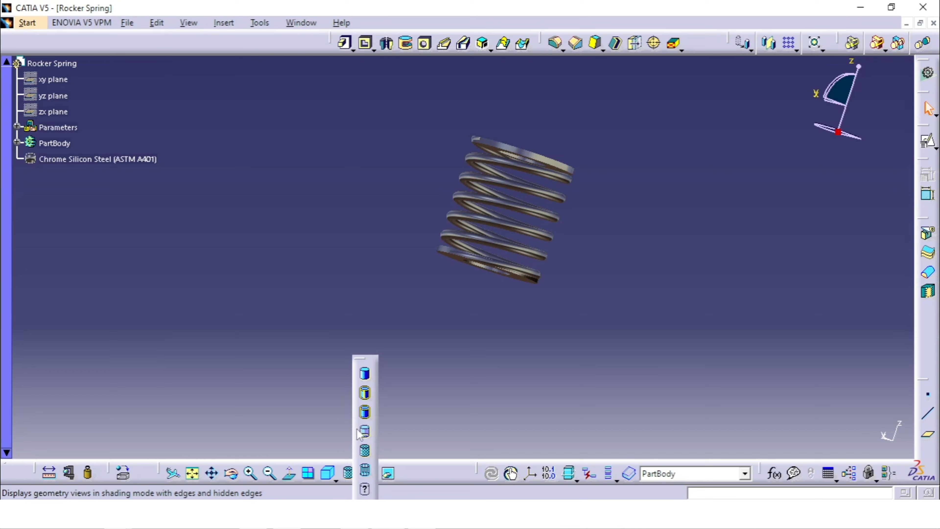
left_click(369, 389)
mouse_move(466, 359)
middle_mouse_down()
mouse_move(619, 179)
mouse_move(417, 321)
mouse_move(554, 250)
mouse_move(542, 304)
mouse_move(550, 322)
mouse_move(561, 316)
middle_mouse_up()
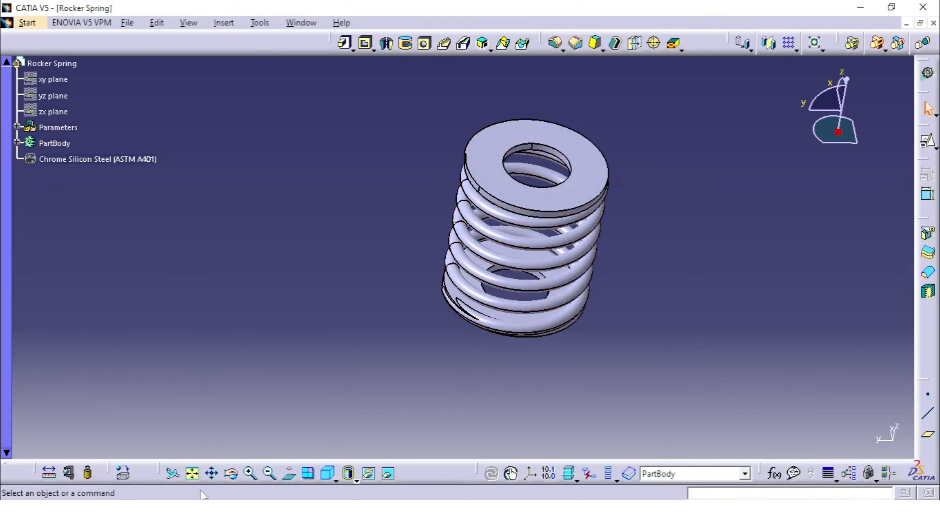
Measure the distance between the outer flat faces of the two end discs with Measure Between
left_click(48, 473)
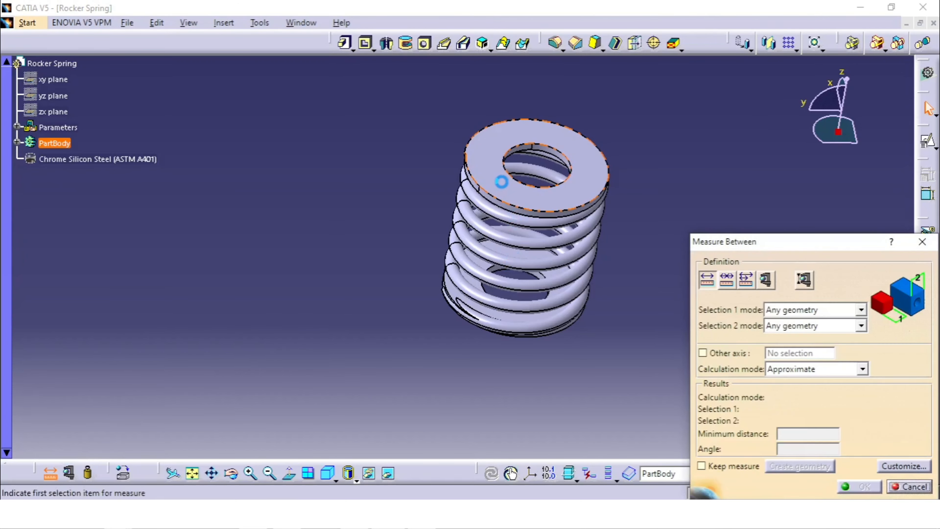
left_click(504, 246)
middle_click_drag(504, 246, 593, 207)
left_click(586, 273)
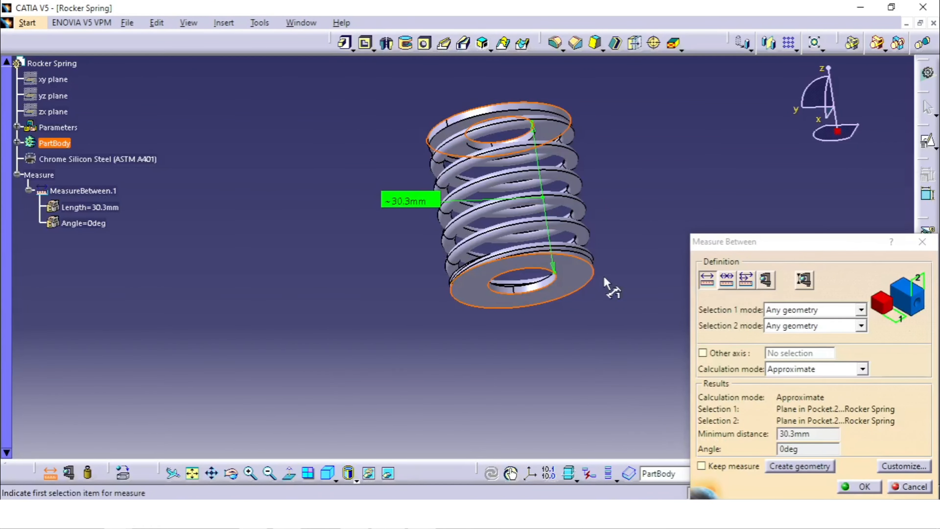
Measure the radius of the lower disc's outer edge and the area of the coil surface with Measure Item
middle_click_drag(609, 283, 479, 290)
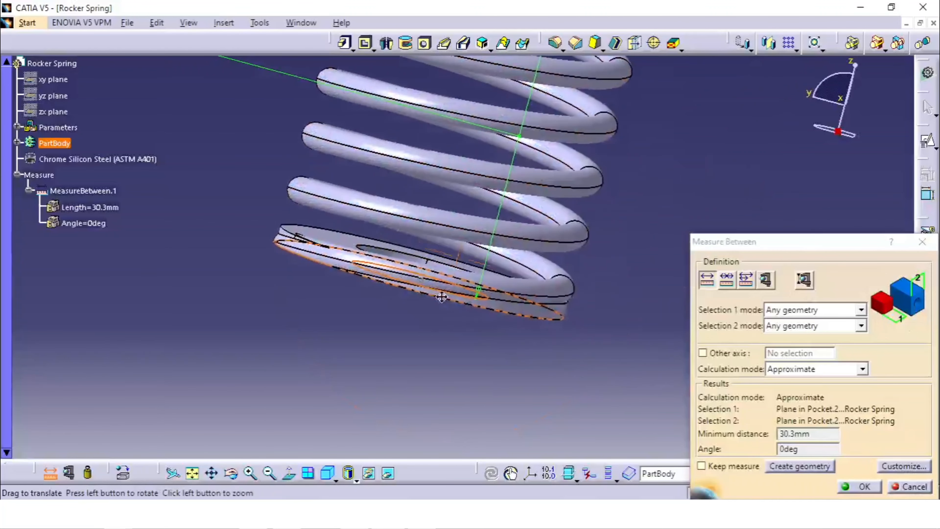
left_click(68, 473)
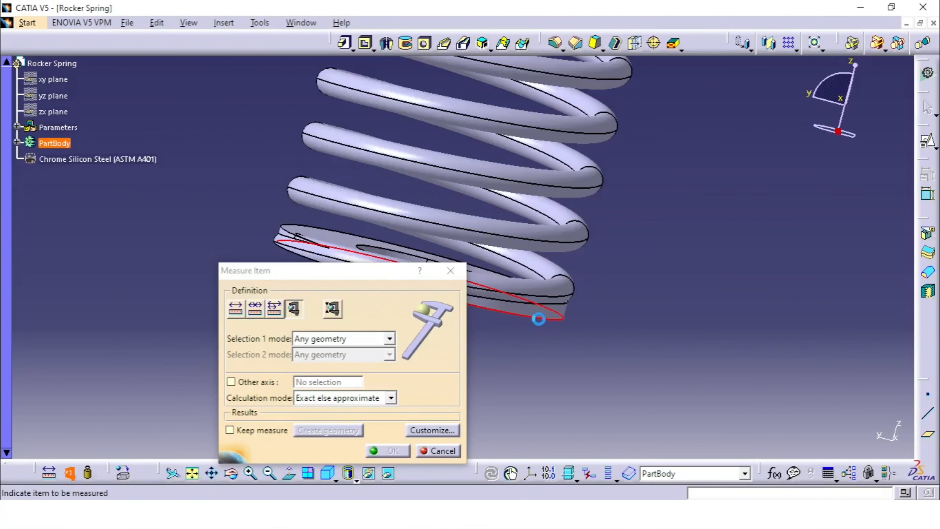
left_click(540, 316)
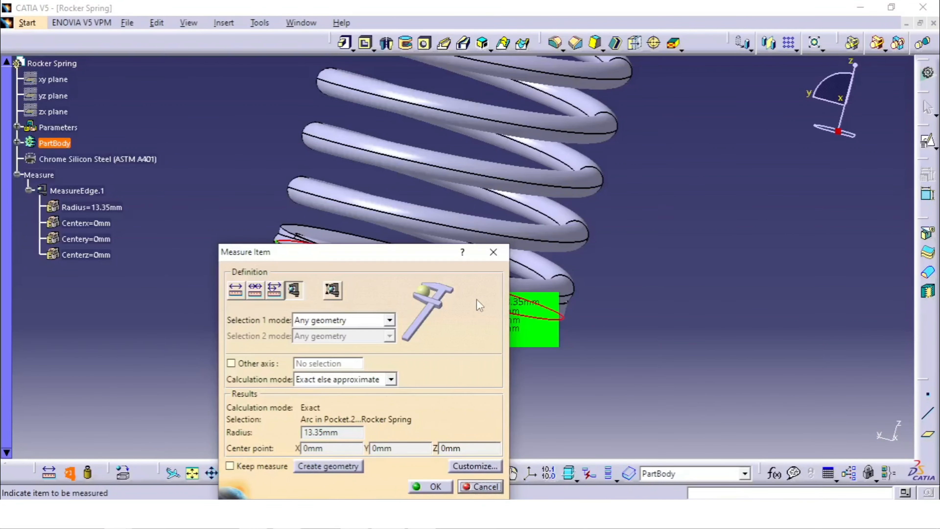
middle_click_drag(718, 312, 850, 305)
left_click(710, 228)
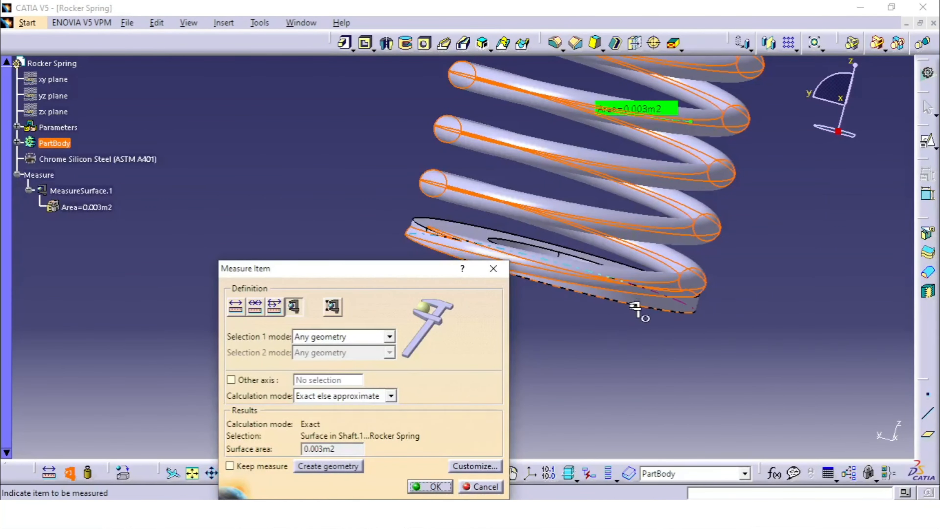
middle_click_drag(640, 311, 678, 415)
middle_click_drag(649, 260, 529, 311)
left_click(493, 268)
middle_click_drag(598, 374, 563, 337)
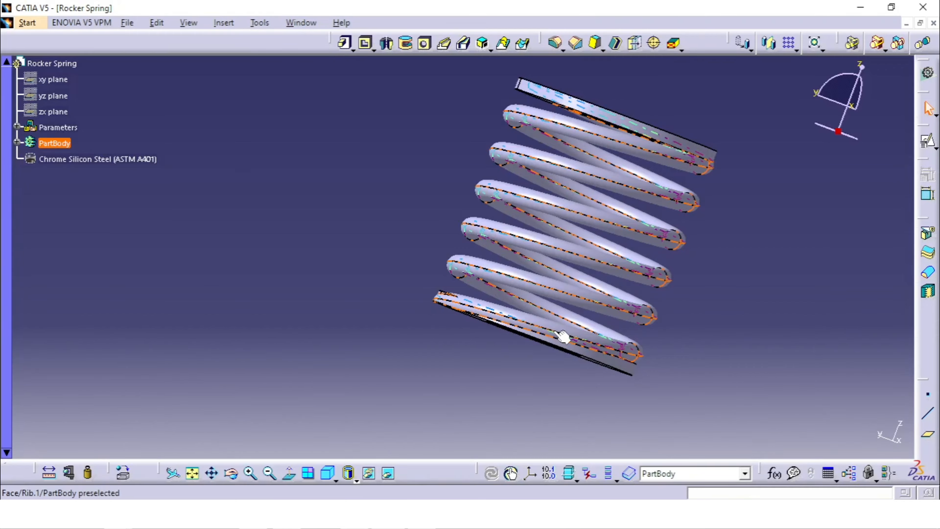
middle_click_drag(556, 279, 319, 318)
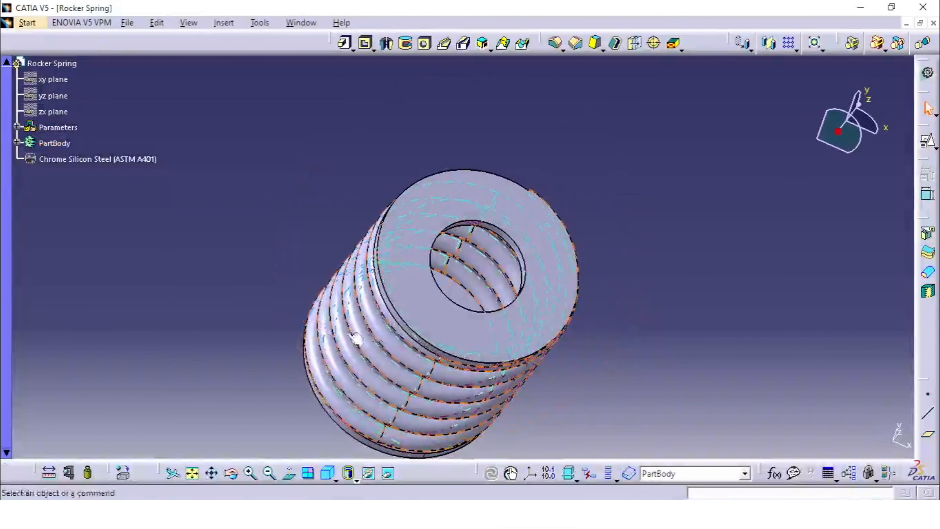
middle_click_drag(527, 380, 574, 187)
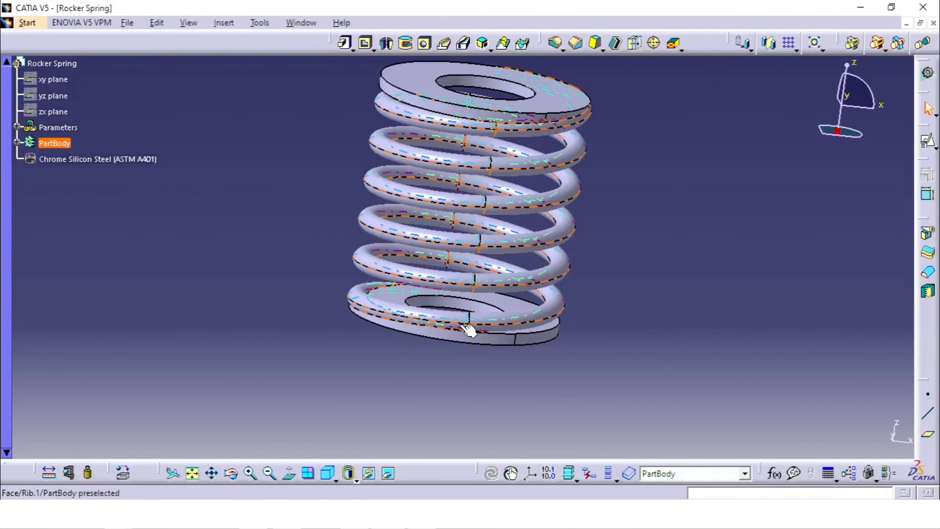
middle_click_drag(408, 351, 424, 380)
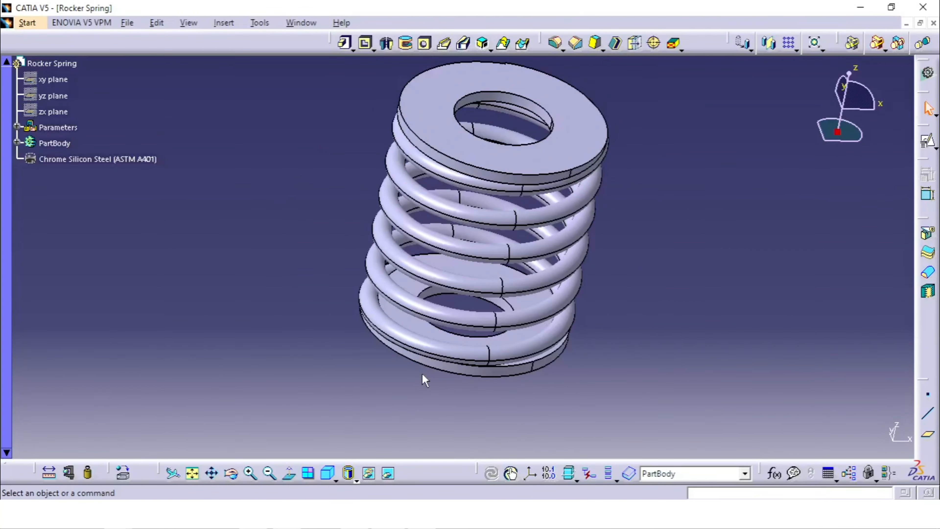